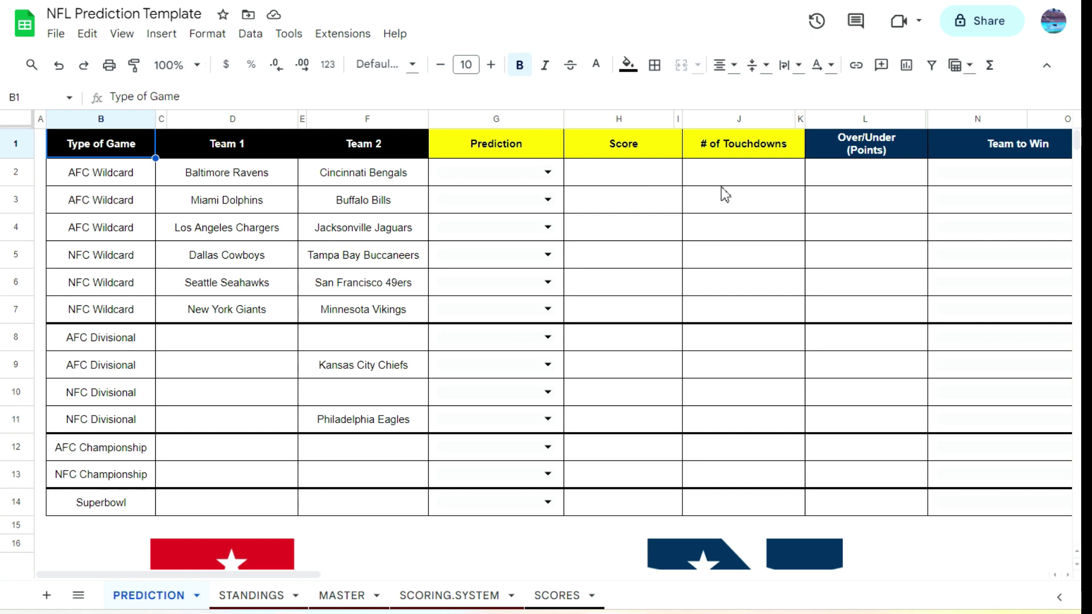
Predict the Baltimore Ravens, Miami Dolphins and Los Angeles Chargers as winners of the three AFC Wildcard games.
click(547, 176)
click(500, 191)
click(505, 199)
click(510, 239)
click(509, 233)
click(502, 256)
Predict the Dallas Cowboys, Seattle Seahawks and New York Giants as winners of the three NFC Wildcard games.
click(495, 258)
click(485, 290)
click(490, 287)
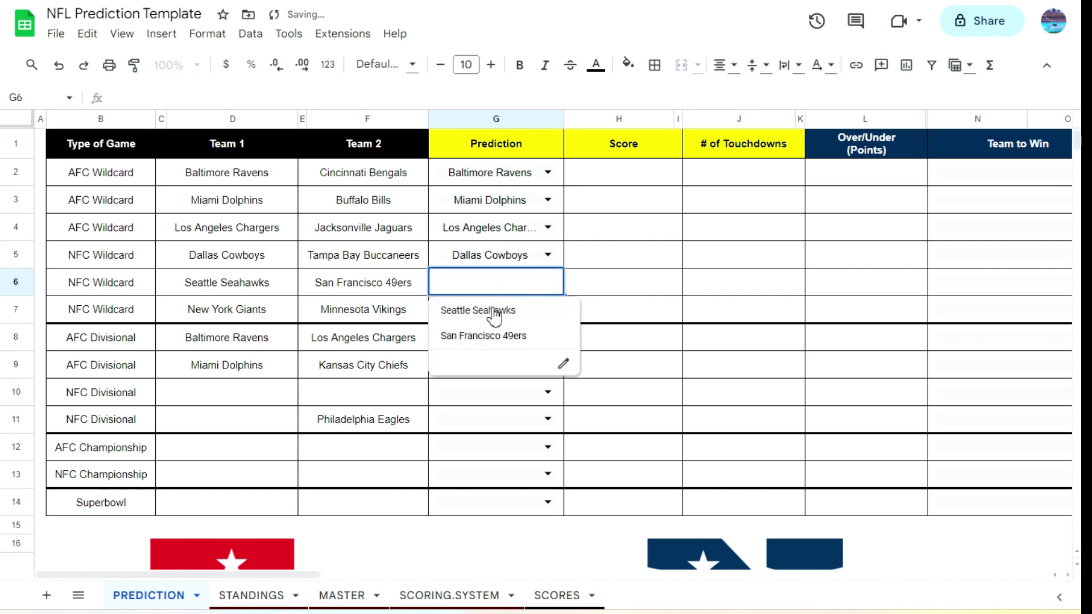
click(493, 312)
click(495, 307)
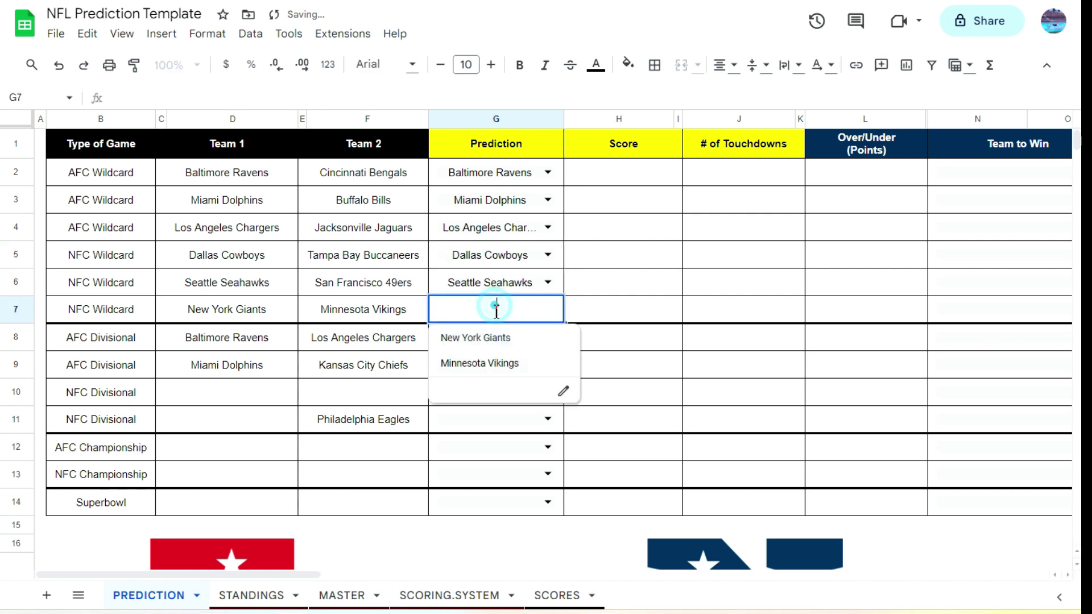
click(486, 339)
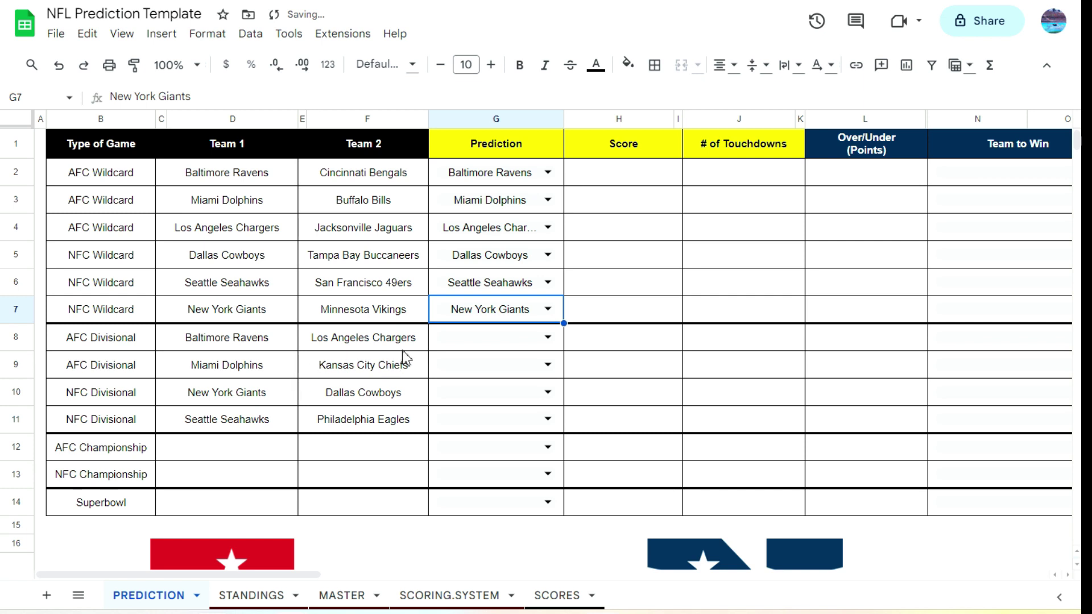
Predict the Divisional winners: Baltimore Ravens and Miami Dolphins in the AFC, New York Giants and Philadelphia Eagles in the NFC.
click(452, 340)
click(449, 367)
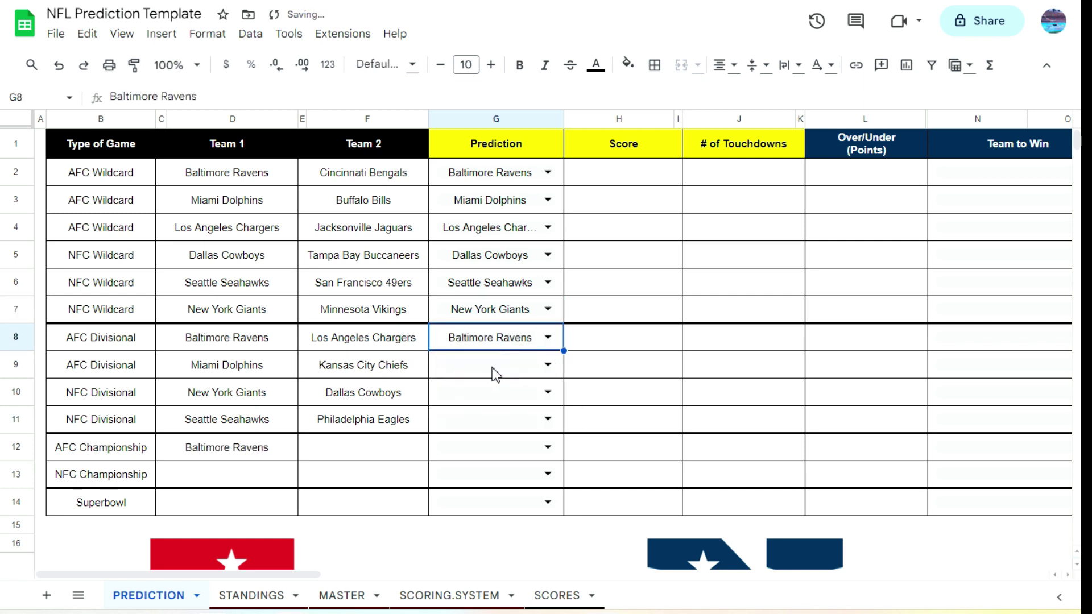
click(496, 373)
click(498, 391)
click(498, 393)
click(495, 420)
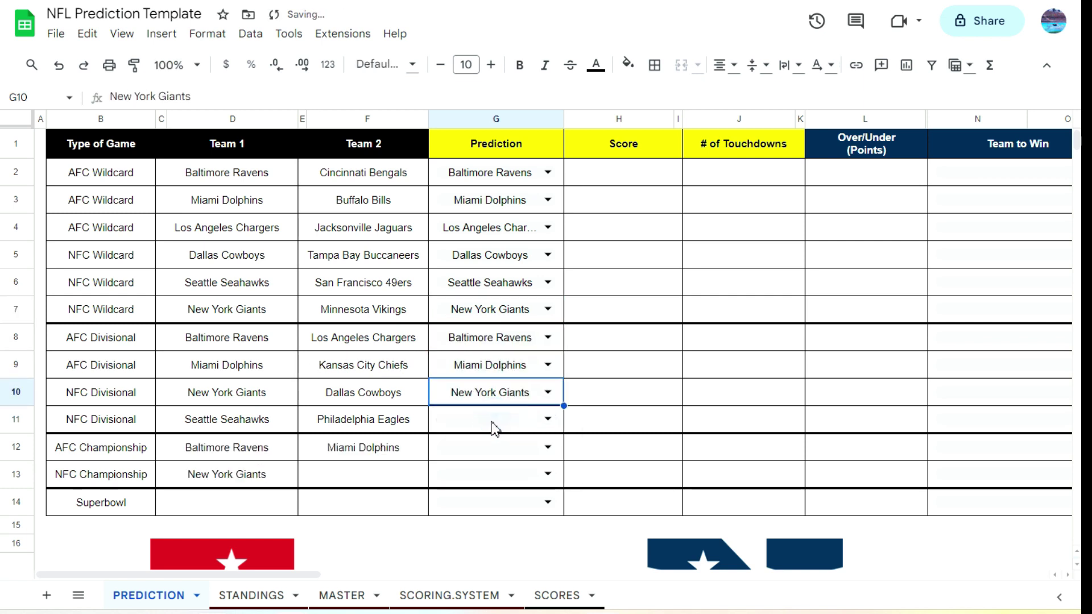
click(493, 428)
click(488, 470)
Predict the Baltimore Ravens for the AFC Championship, New York Giants for the NFC Championship, and Baltimore Ravens for the Superbowl.
click(496, 450)
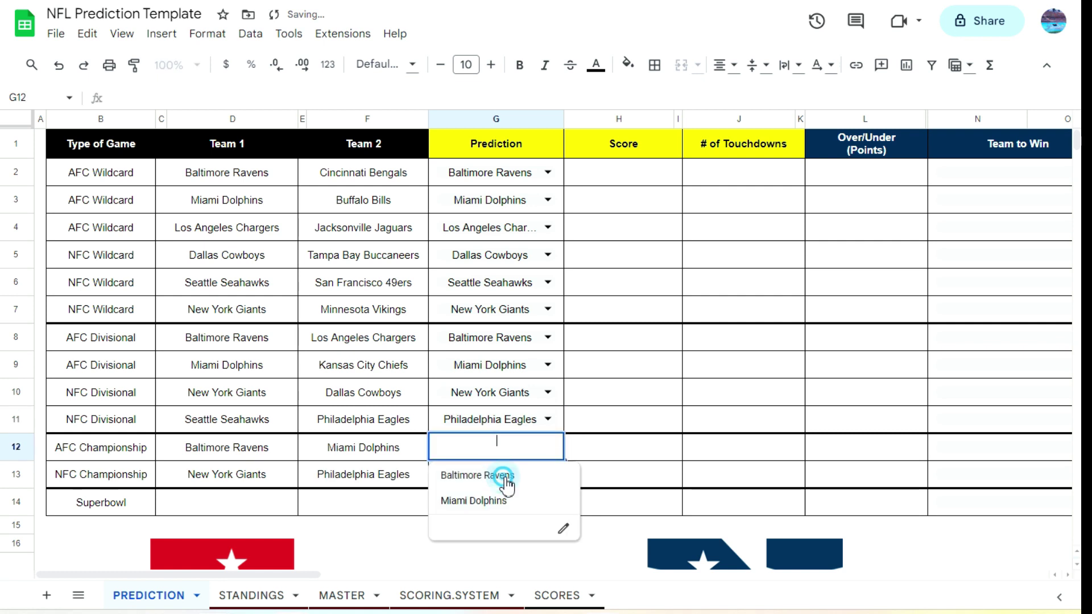
click(503, 477)
click(494, 469)
click(473, 404)
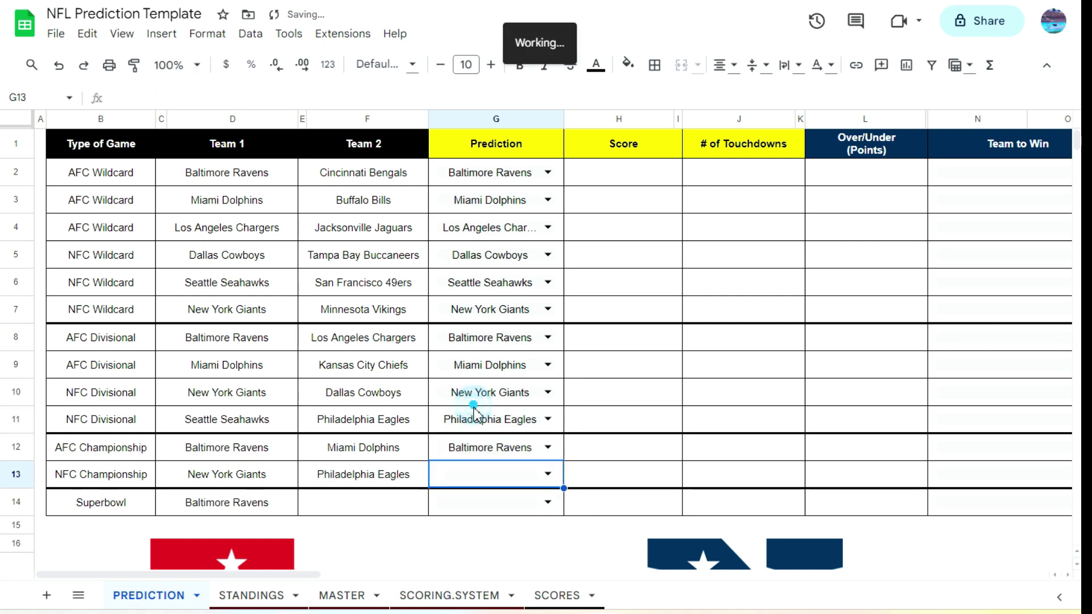
click(490, 479)
click(1047, 71)
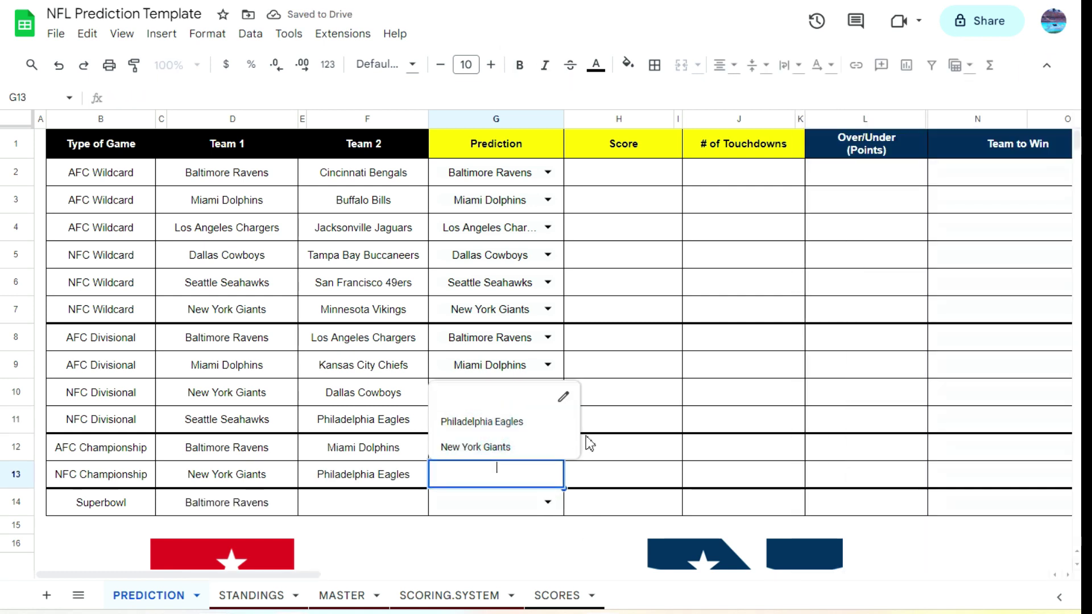
click(488, 447)
click(529, 505)
click(522, 477)
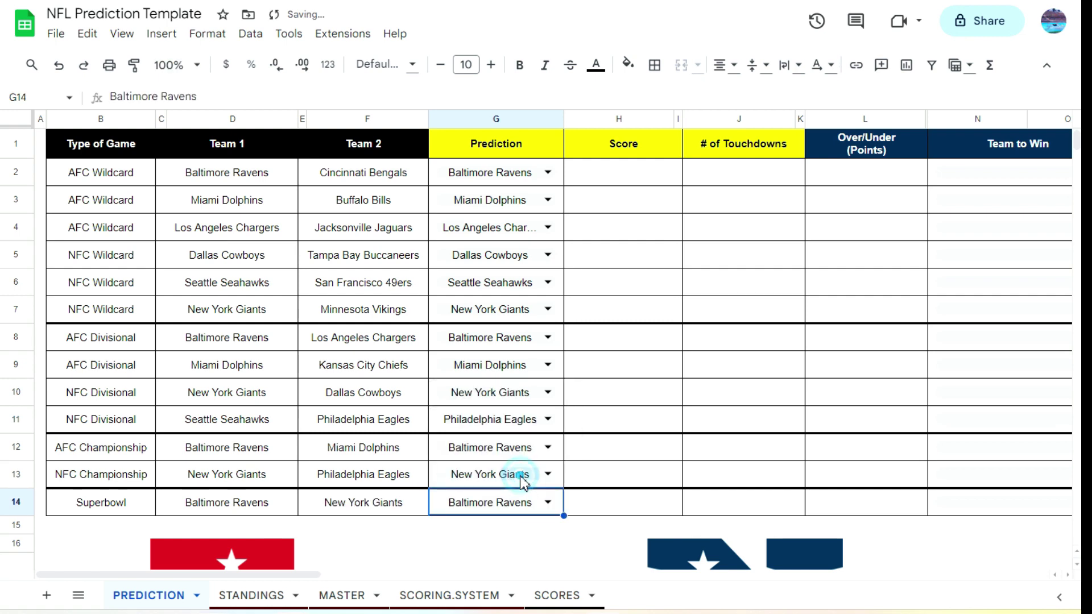
Examine the playoff bracket below the prediction table, and the table's over/under, spread and points-earned columns.
scroll(566, 310, down, 5)
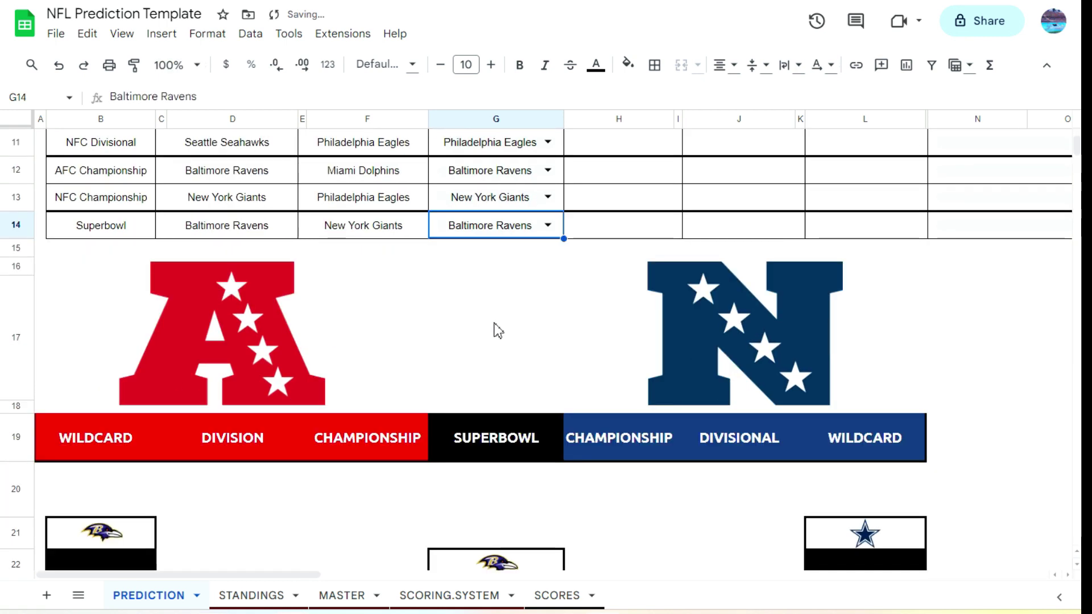
scroll(499, 329, down, 9)
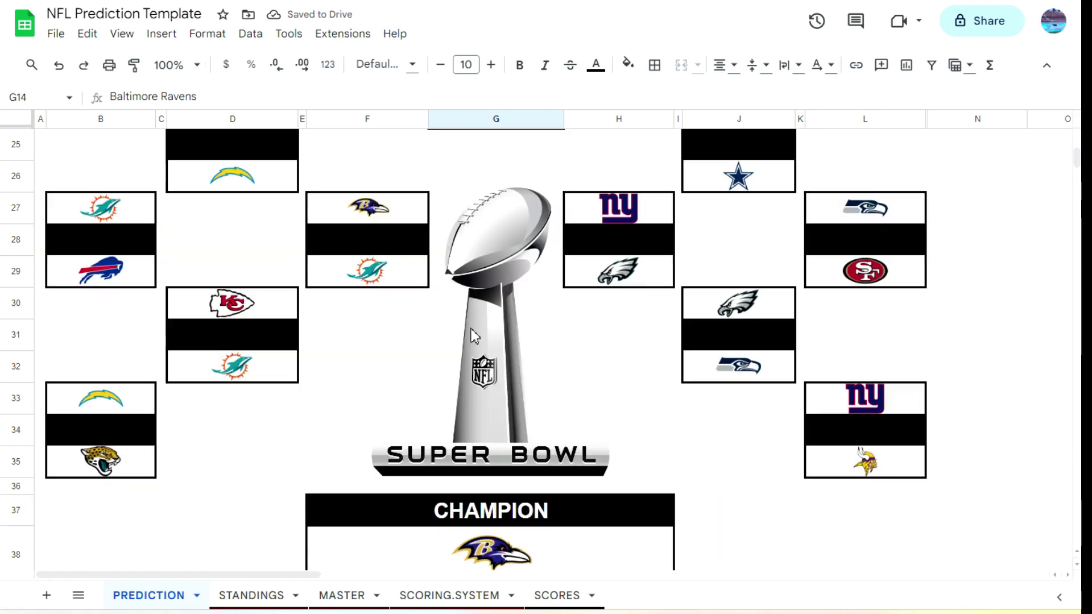
scroll(469, 329, down, 2)
scroll(460, 332, up, 5)
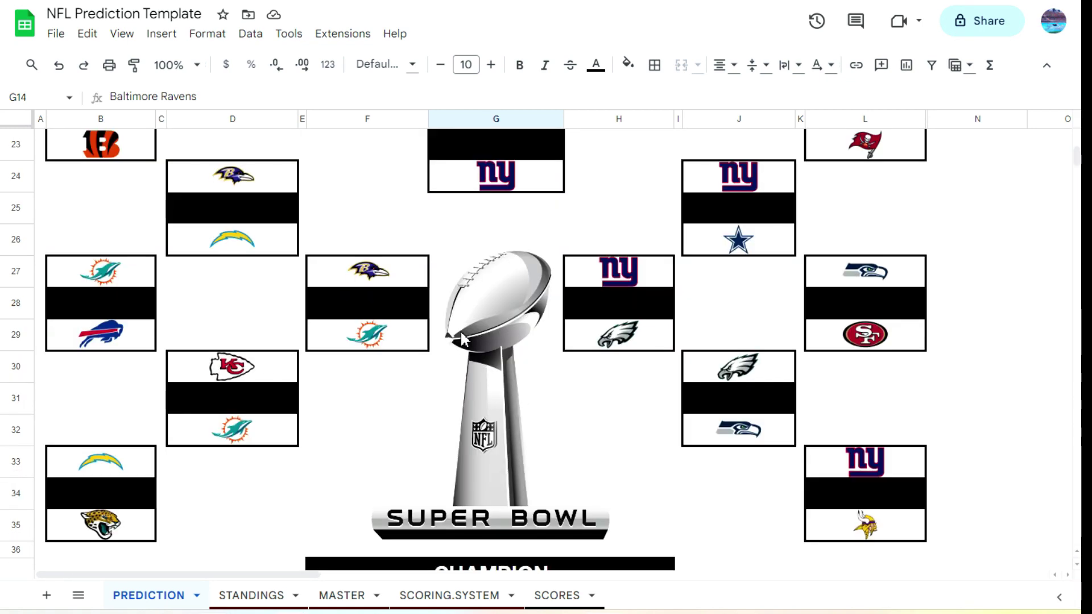
scroll(460, 336, up, 12)
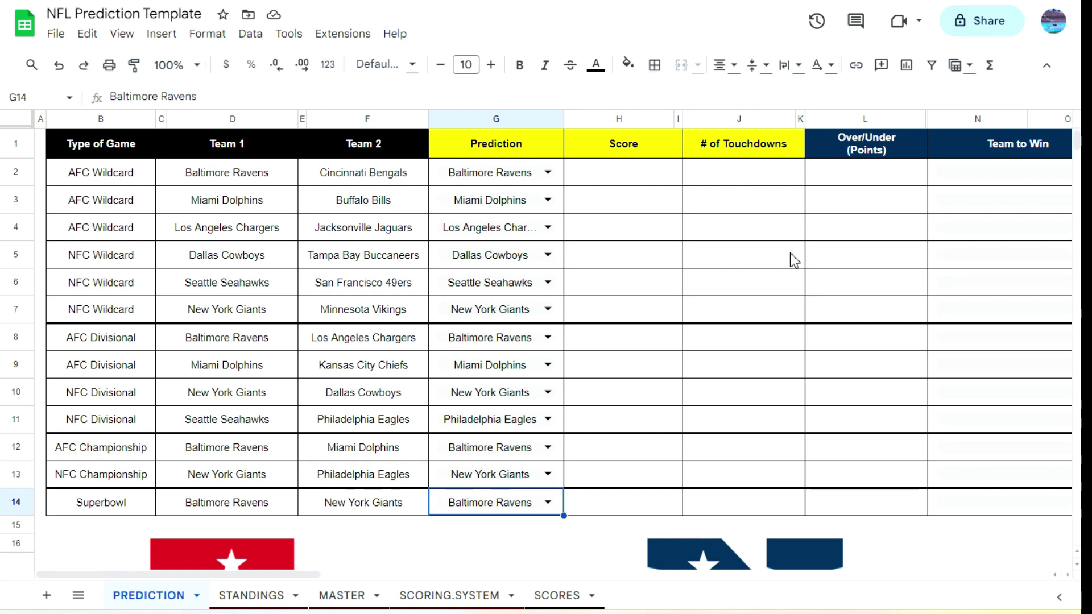
drag(285, 575, 478, 607)
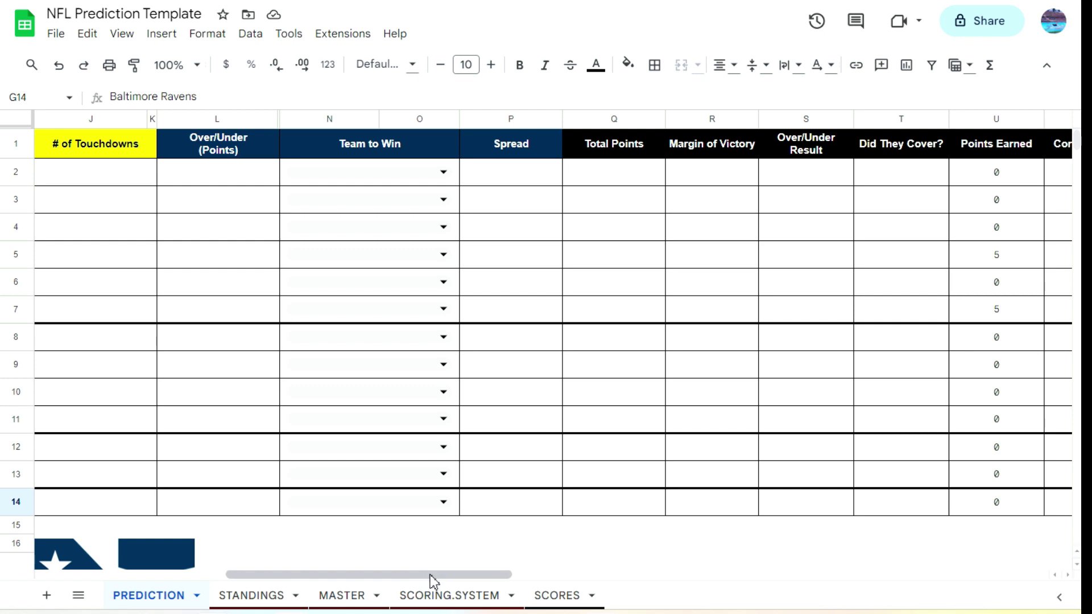
scroll(454, 587, right, 1)
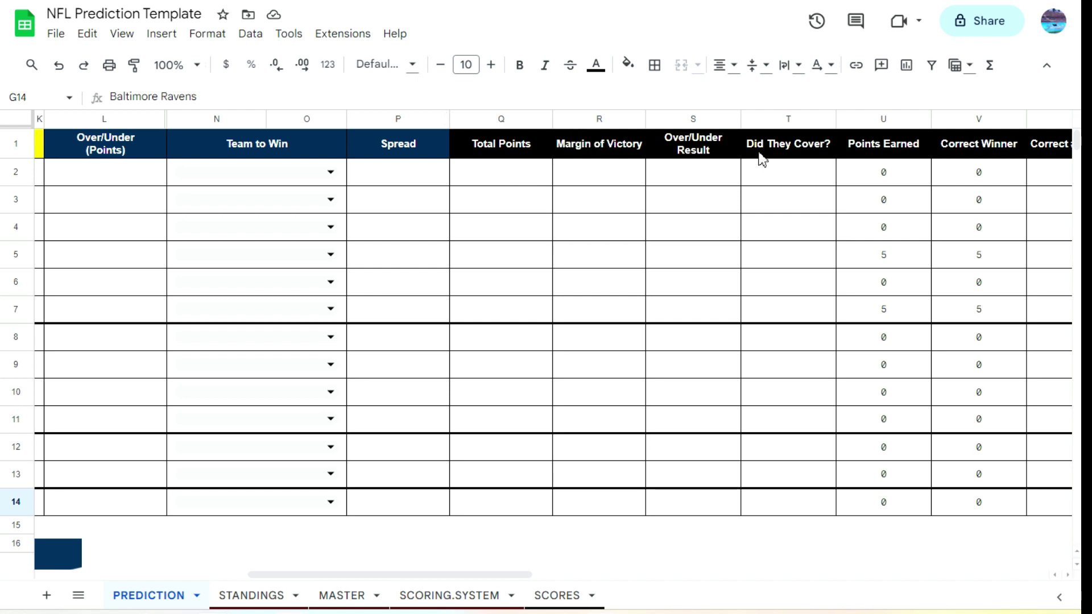
drag(470, 575, 632, 604)
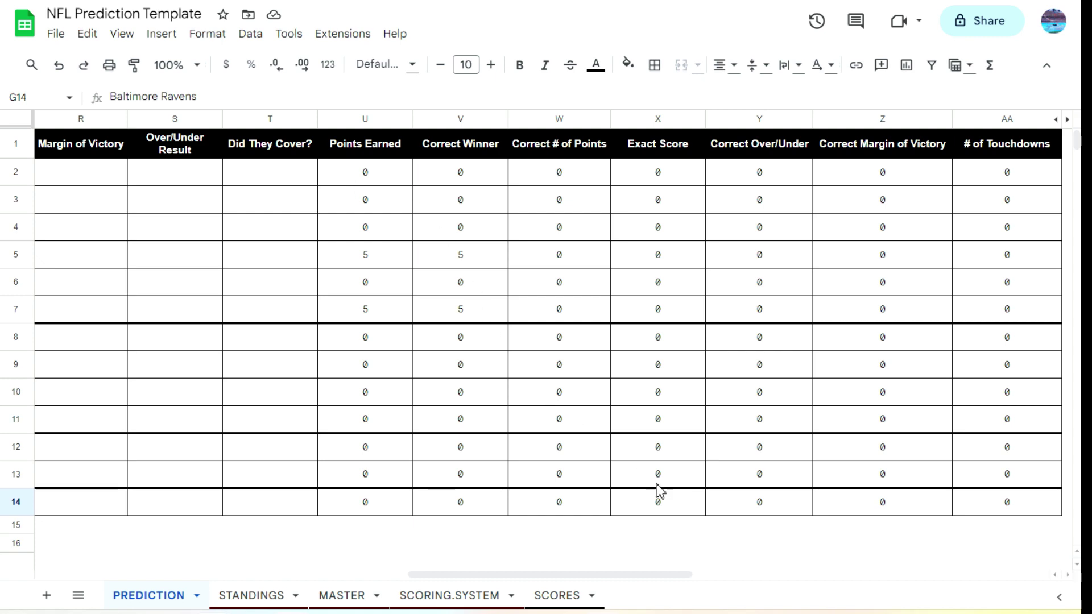
drag(650, 580, 376, 571)
drag(489, 575, 142, 526)
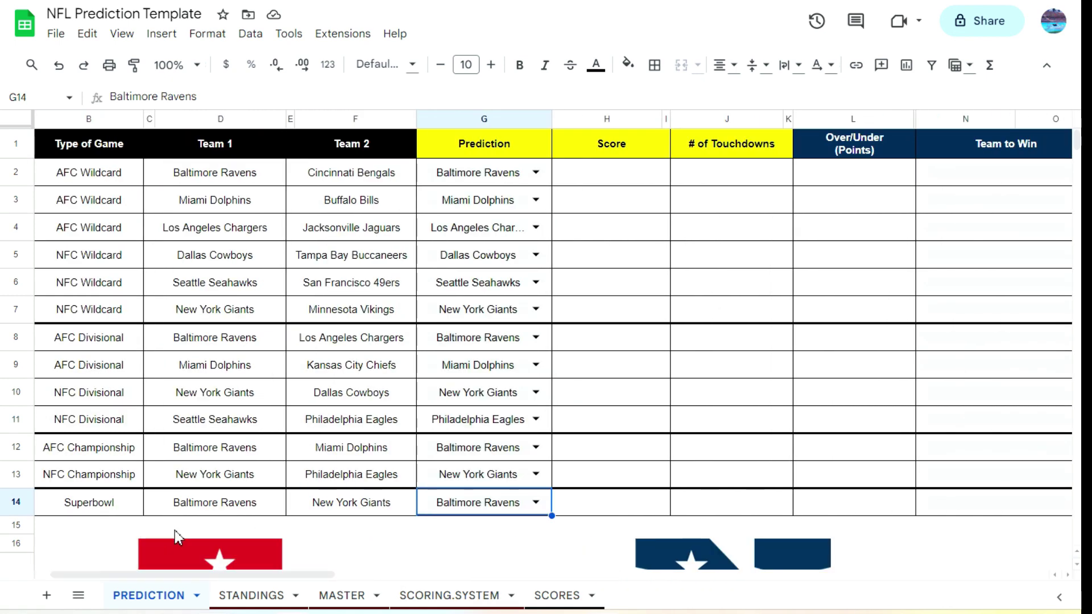
Check the team choices on the STANDINGS sheet against the PREDICTION matchups, and set AFC Wild Card #2 to Cleveland Browns.
click(249, 595)
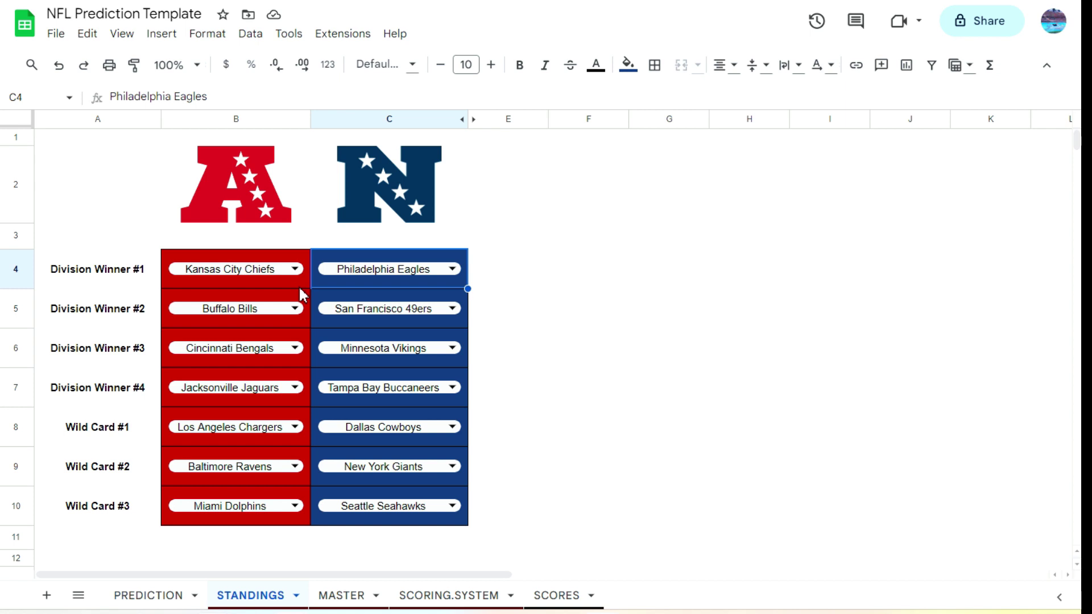
click(294, 270)
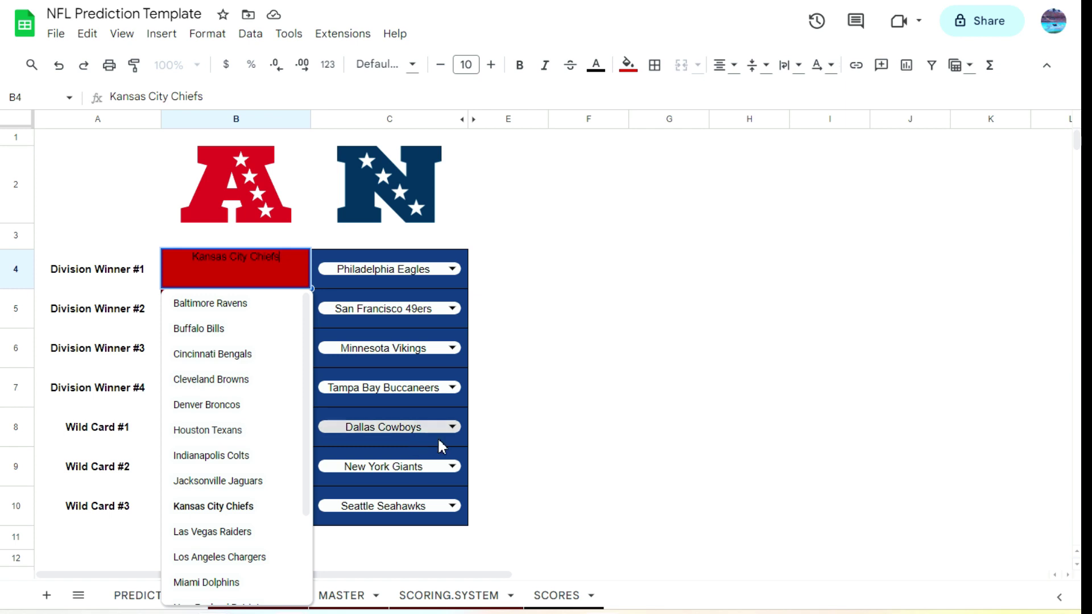
click(452, 429)
click(454, 366)
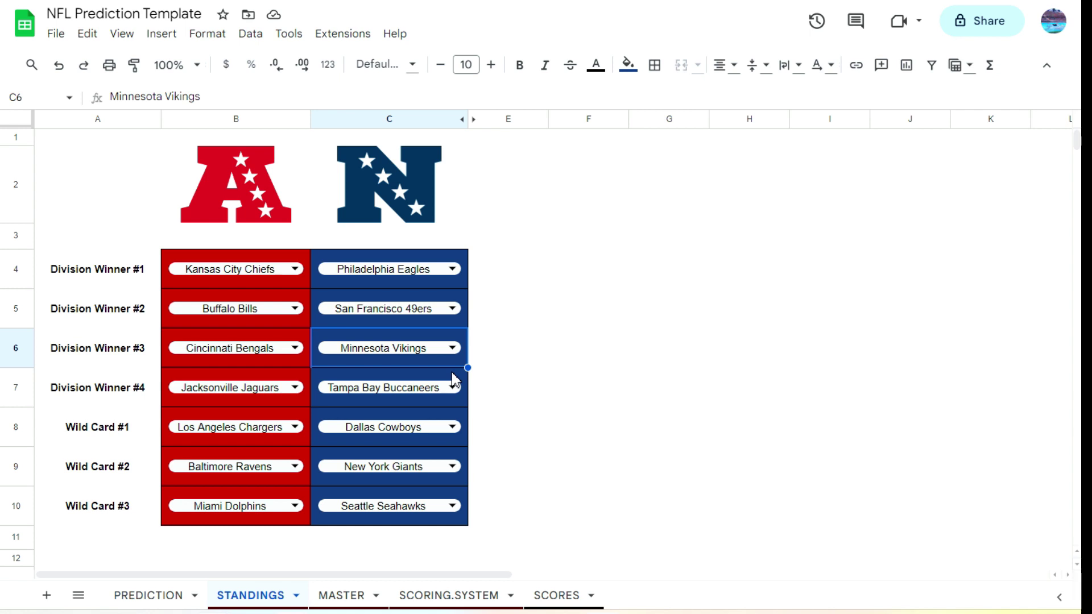
click(148, 595)
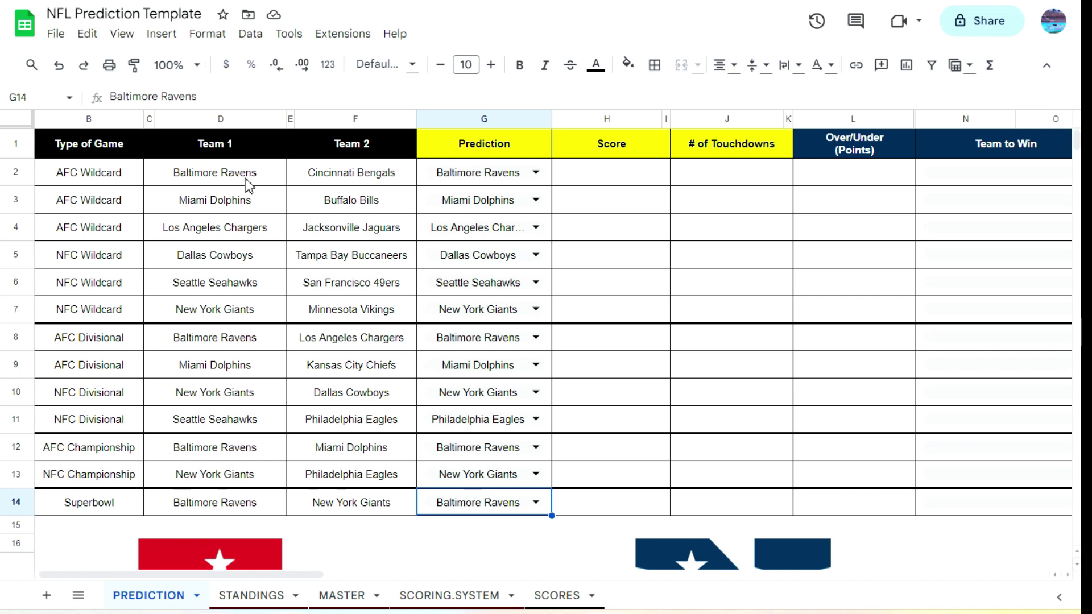
click(250, 596)
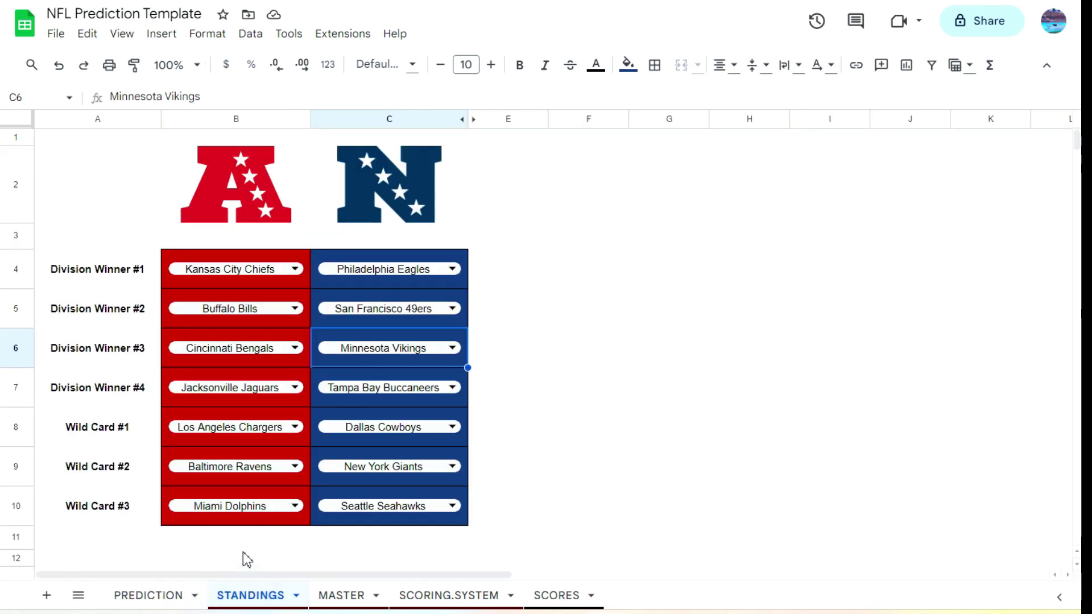
click(297, 470)
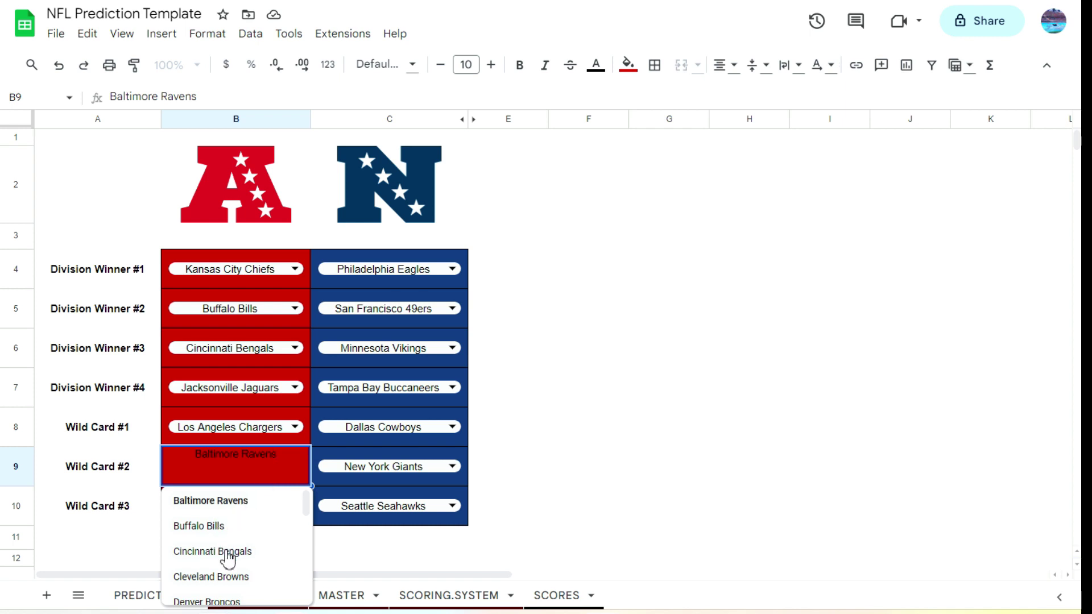
click(234, 577)
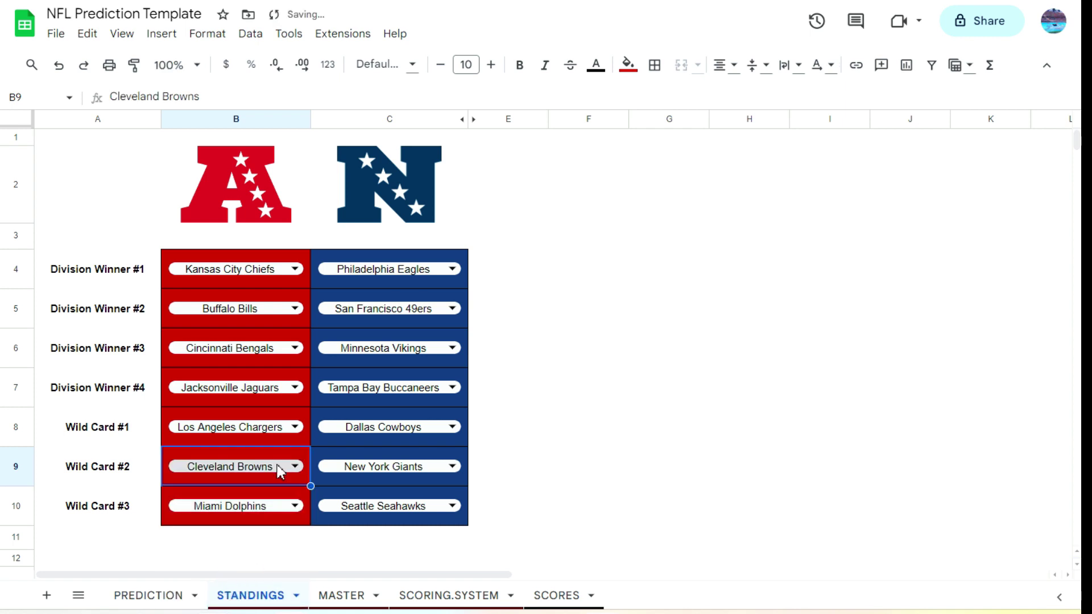
Change the prediction for the first AFC Wildcard game on the PREDICTION sheet to Cleveland Browns.
click(155, 597)
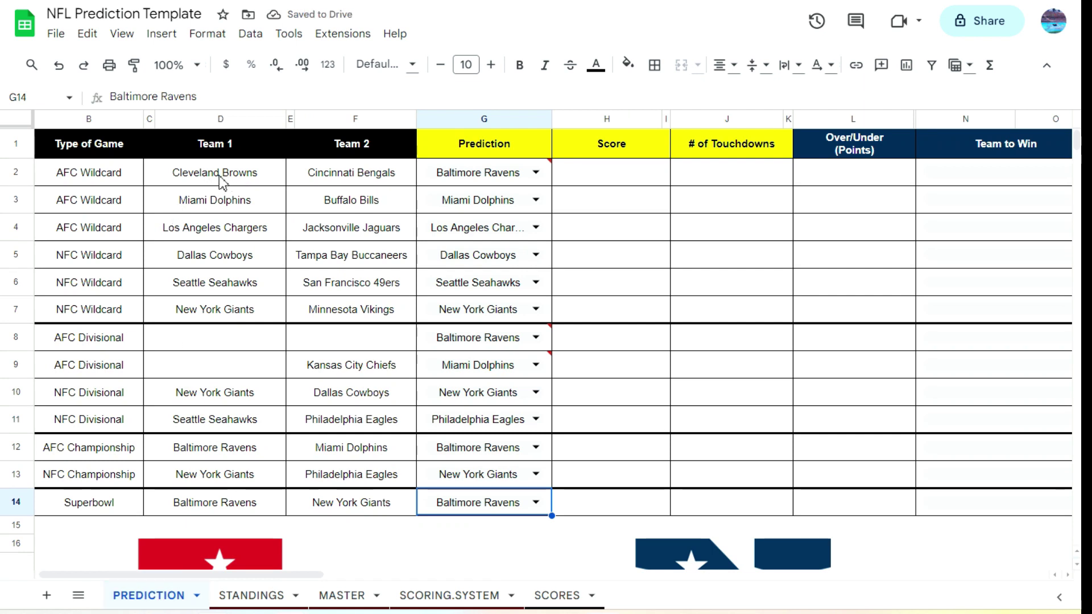
click(536, 173)
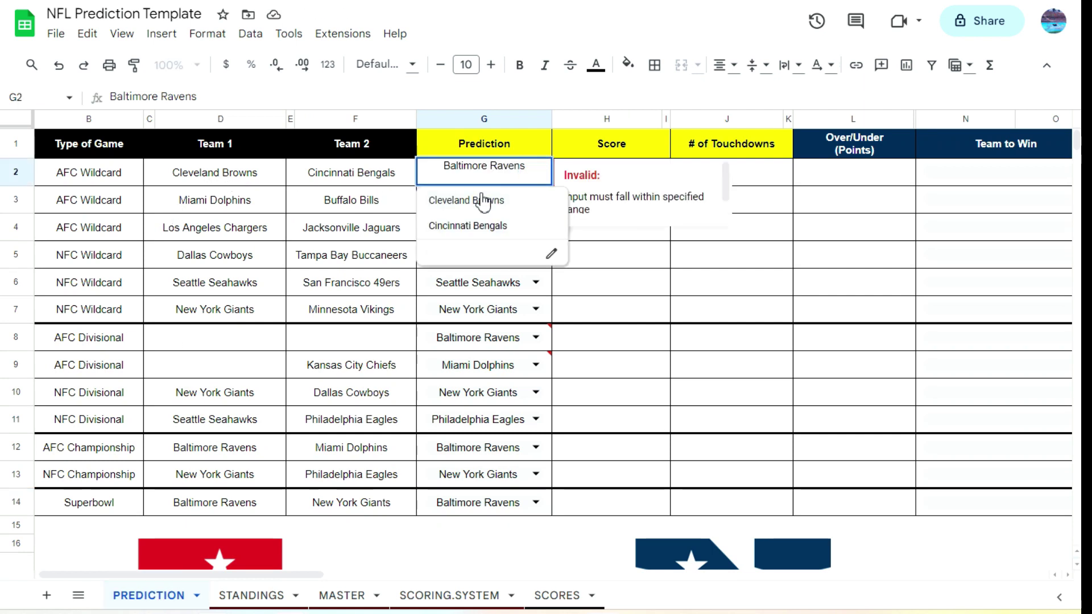
click(505, 202)
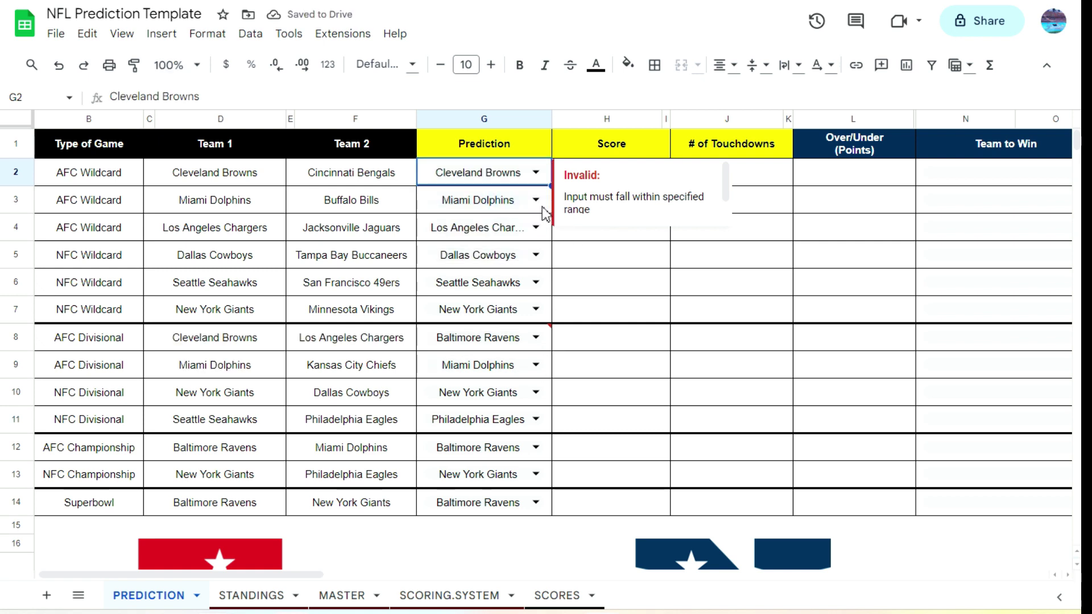
double_click(541, 178)
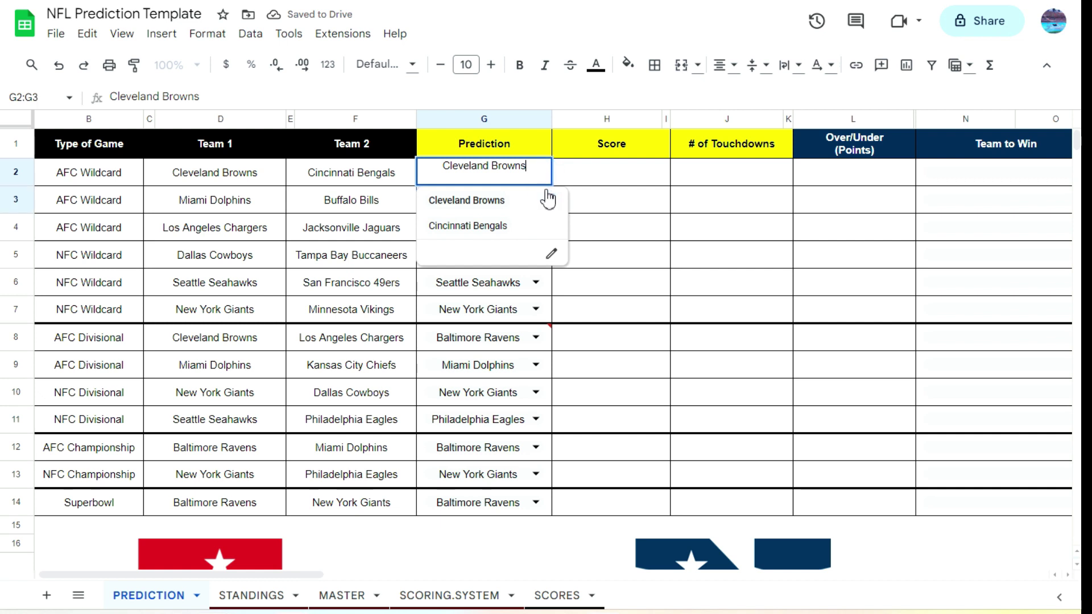
click(569, 336)
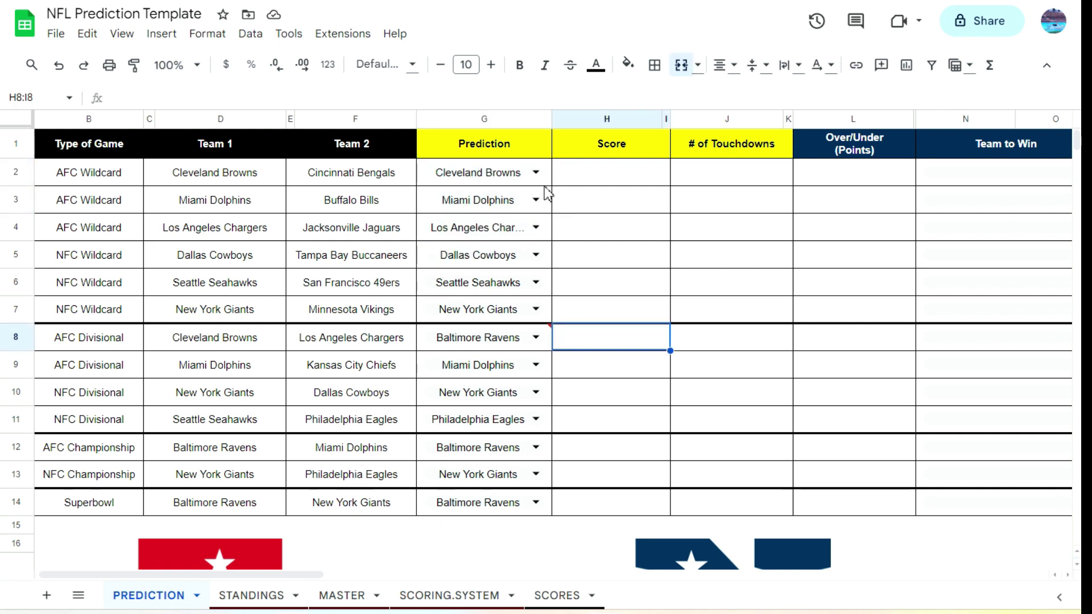
Clear all the picks in the Prediction column, from the first AFC Wildcard game down to the Superbowl (G2:G14).
drag(540, 174, 524, 504)
key(Delete)
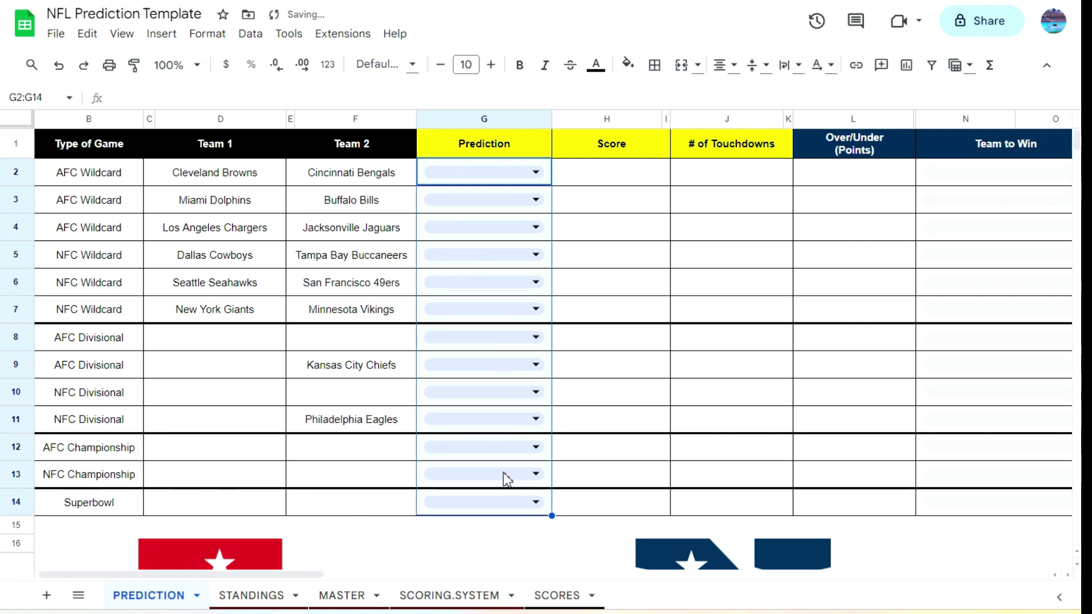
click(602, 183)
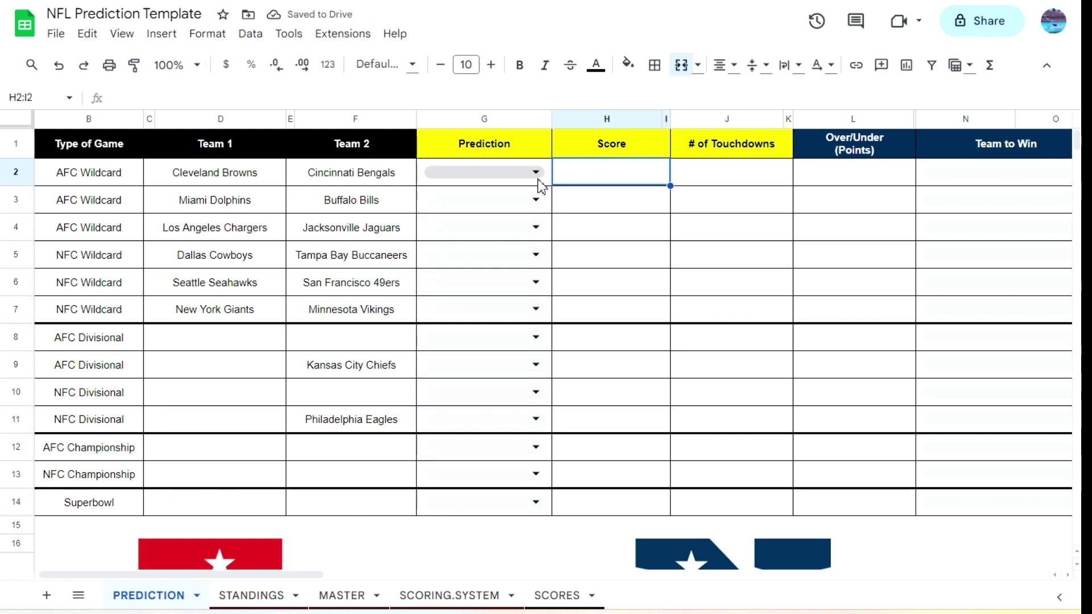
Review the STANDINGS seeds and the MASTER sheet's results, and inspect the scoring columns of the PREDICTION sheet.
click(253, 580)
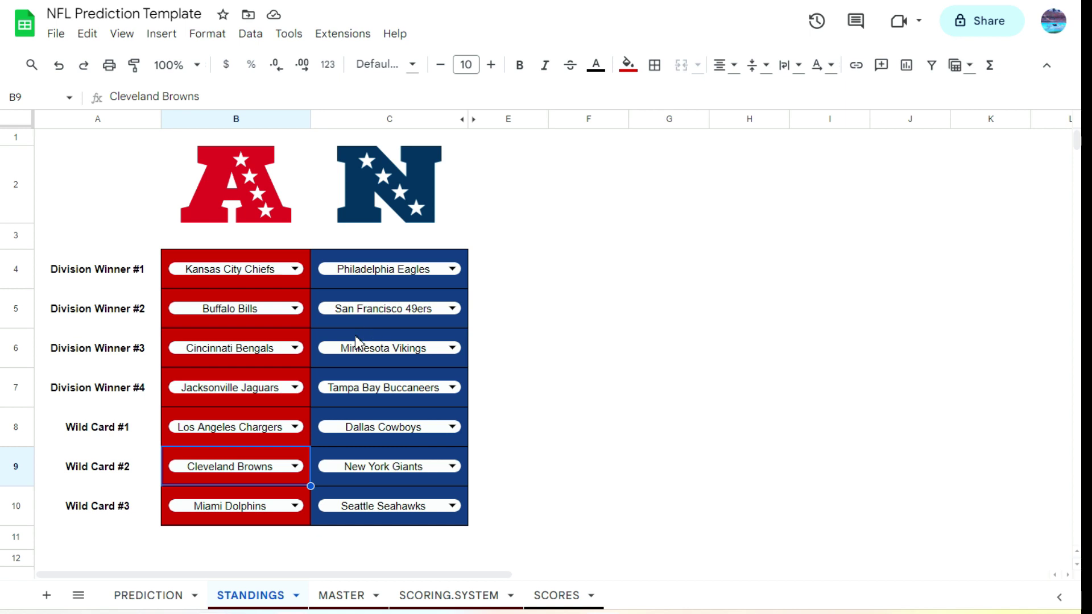
click(357, 596)
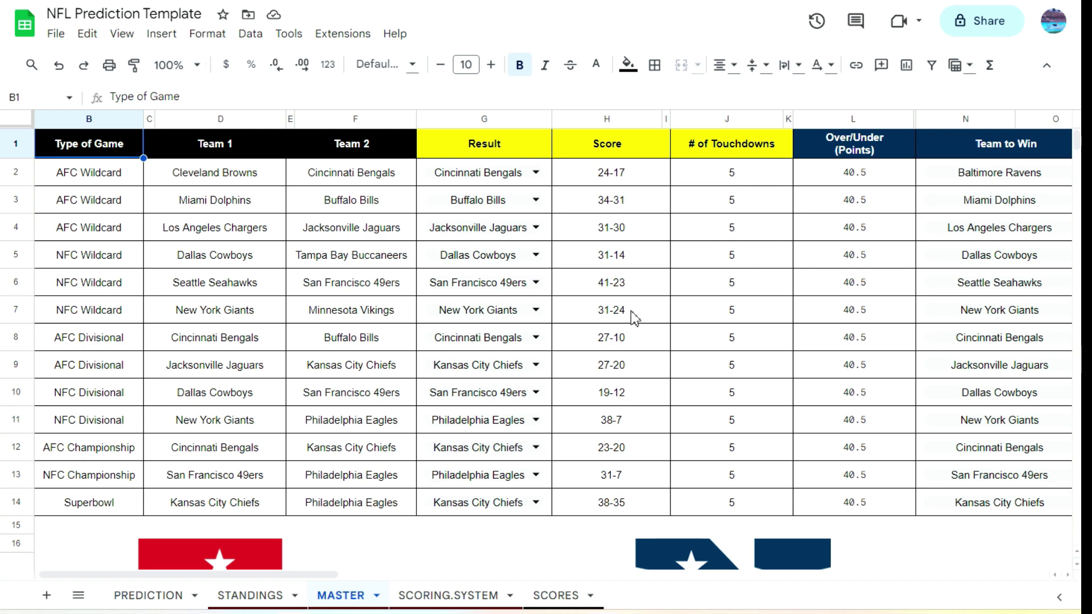
click(158, 596)
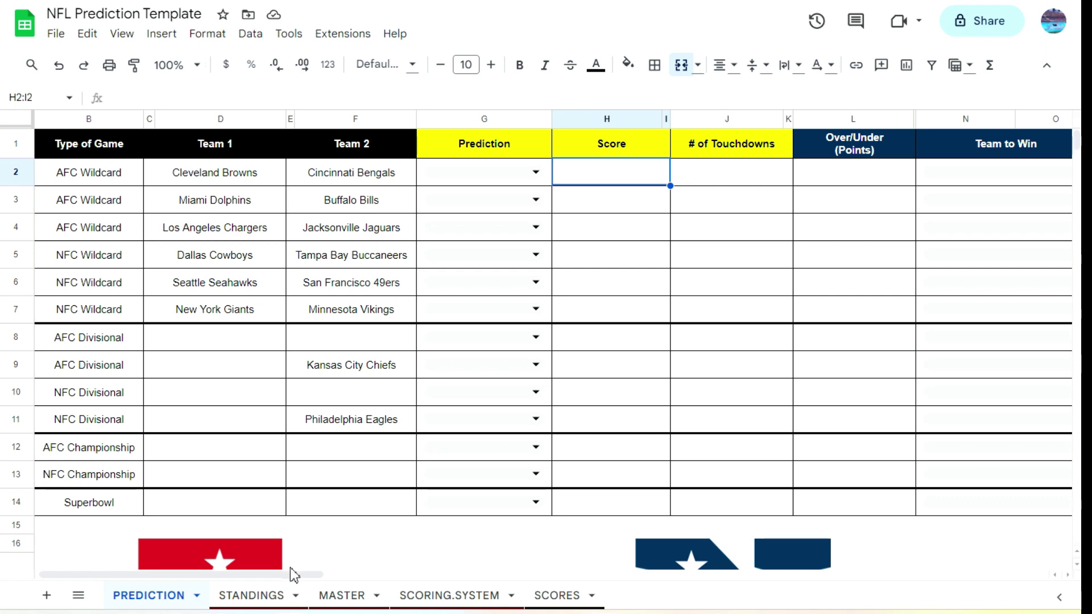
drag(293, 575, 577, 575)
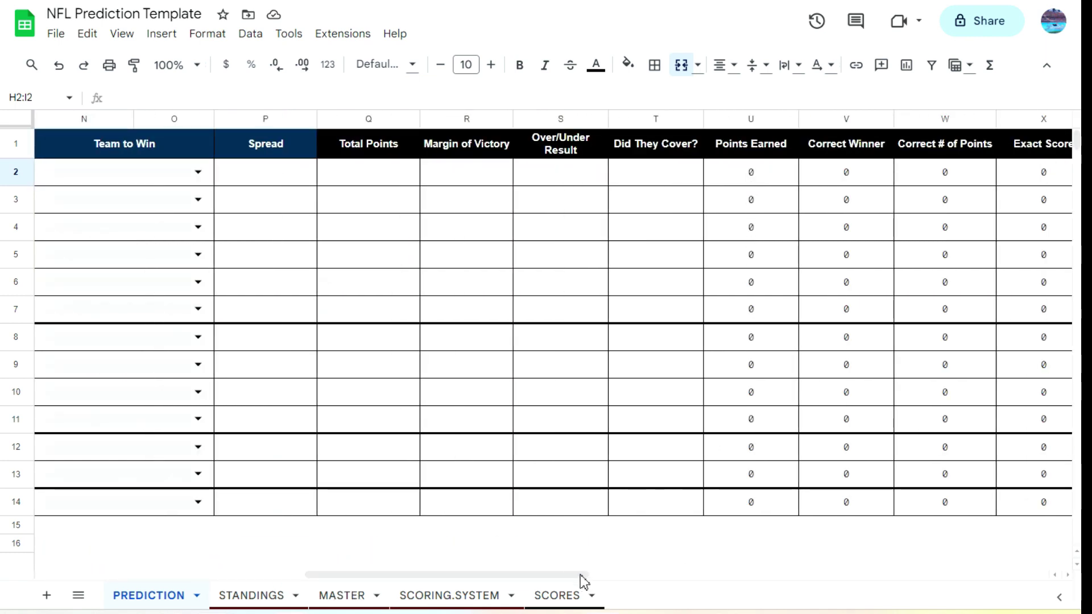
Predict Cleveland Browns, Miami Dolphins and Los Angeles Chargers as winners of the three AFC Wildcard games on the PREDICTION sheet.
drag(578, 575, 139, 519)
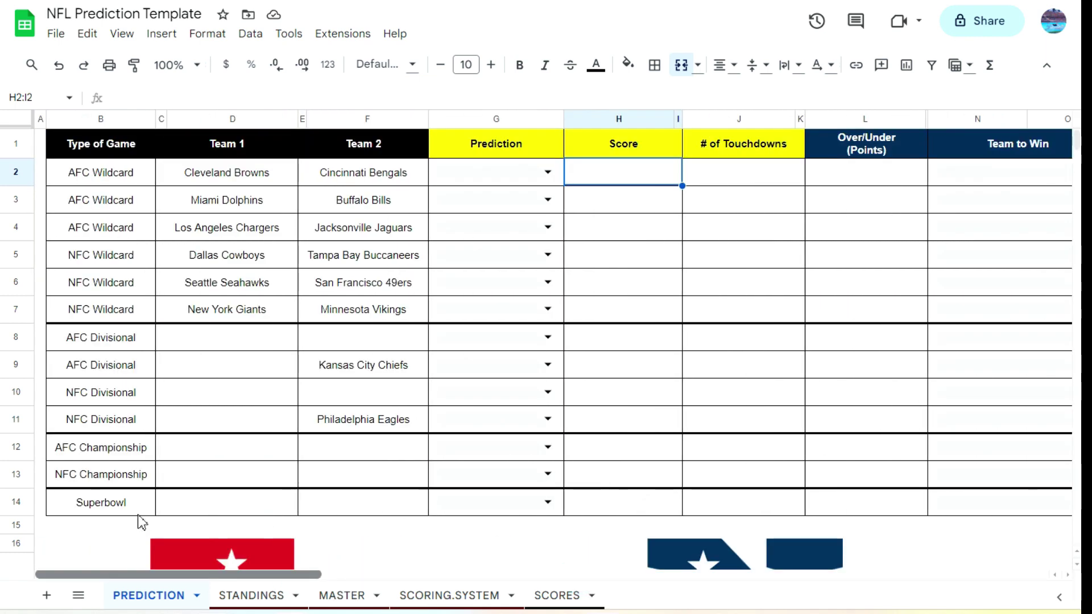
click(478, 181)
click(482, 203)
click(483, 209)
click(481, 228)
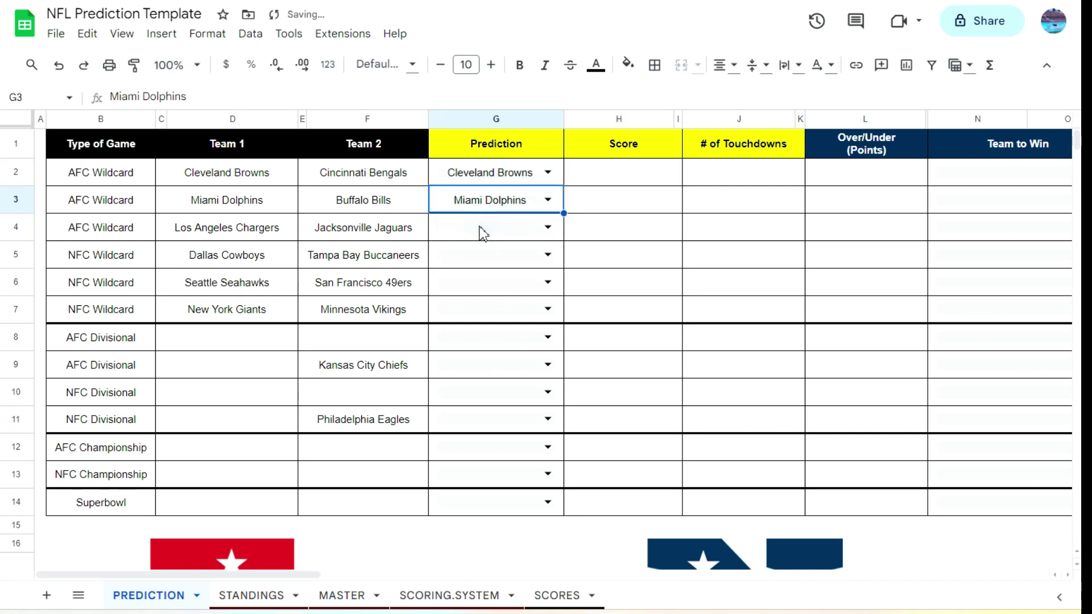
click(476, 252)
Predict Dallas Cowboys, Seattle Seahawks and New York Giants as winners of the three NFC Wildcard games.
click(476, 260)
click(473, 284)
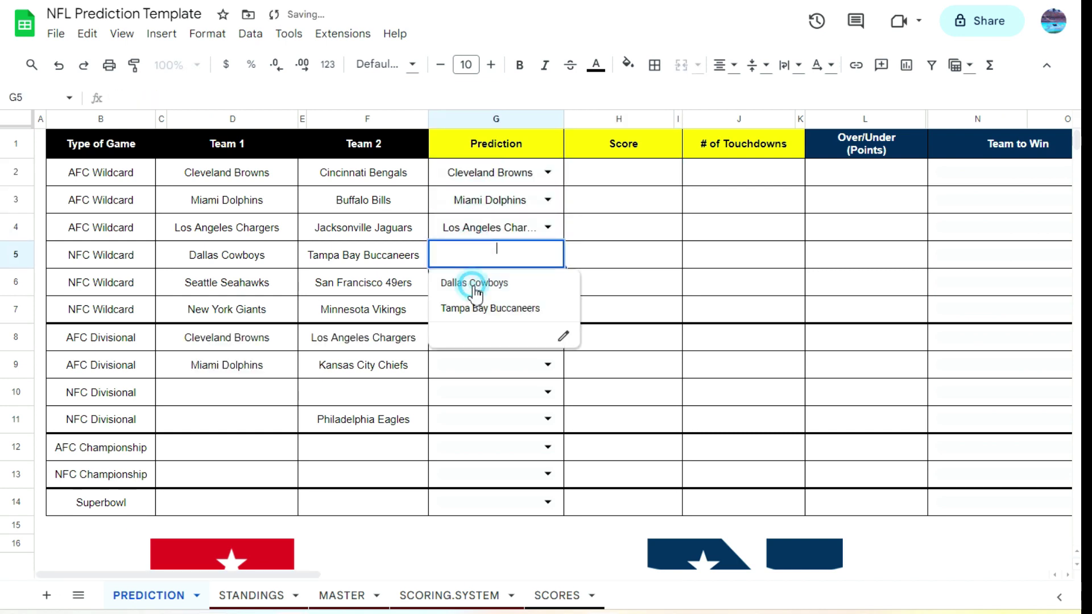
click(476, 288)
click(475, 311)
click(475, 312)
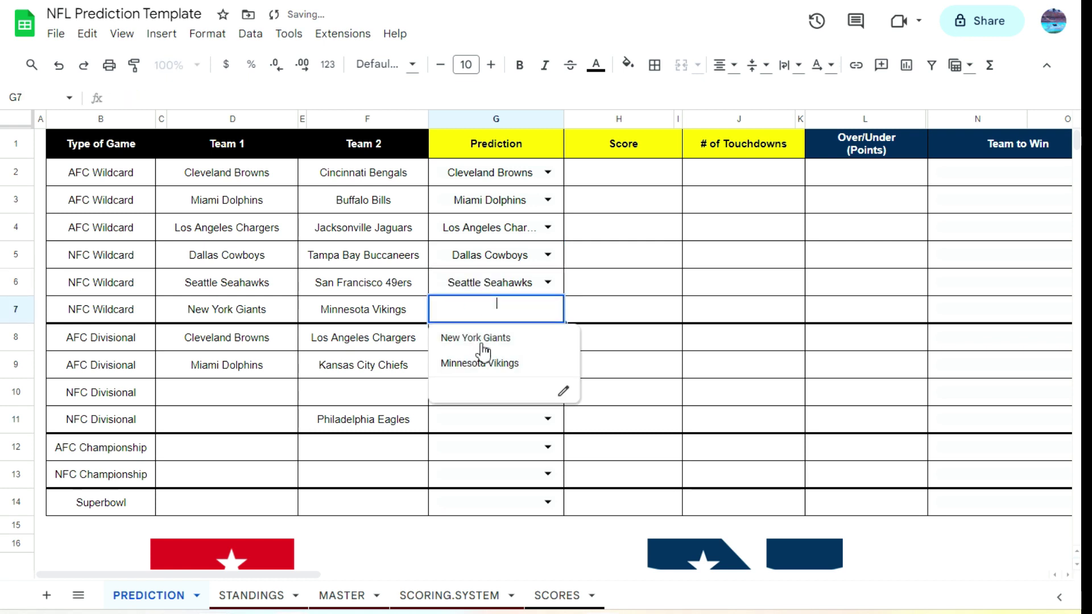
click(478, 338)
Predict Cleveland Browns and Miami Dolphins for the AFC Divisional games, and New York Giants and Seattle Seahawks for the NFC Divisional games.
click(483, 343)
click(481, 344)
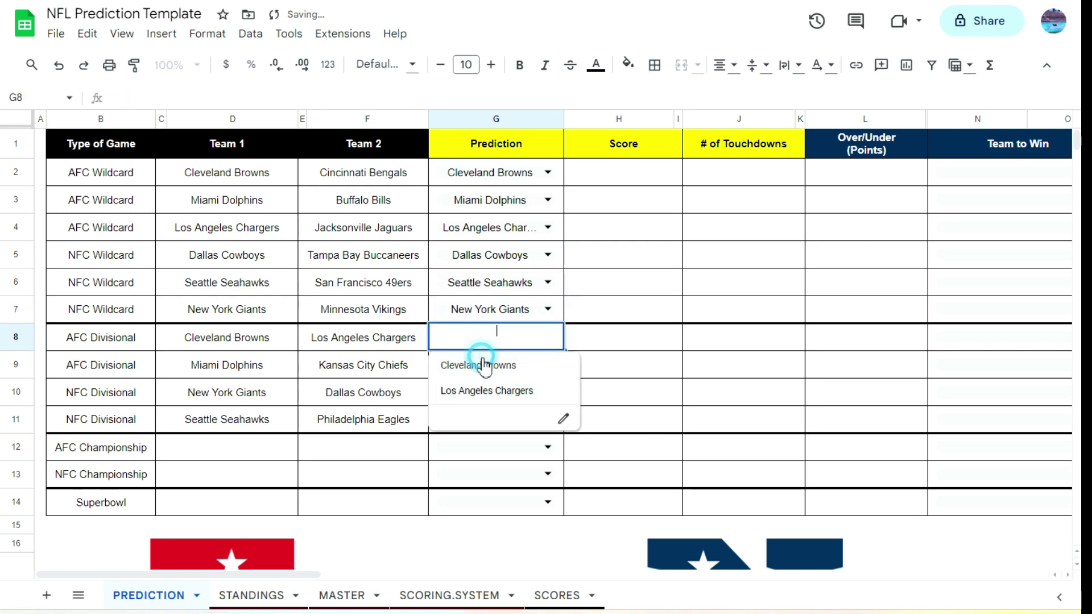
click(484, 366)
click(484, 365)
click(487, 390)
click(488, 391)
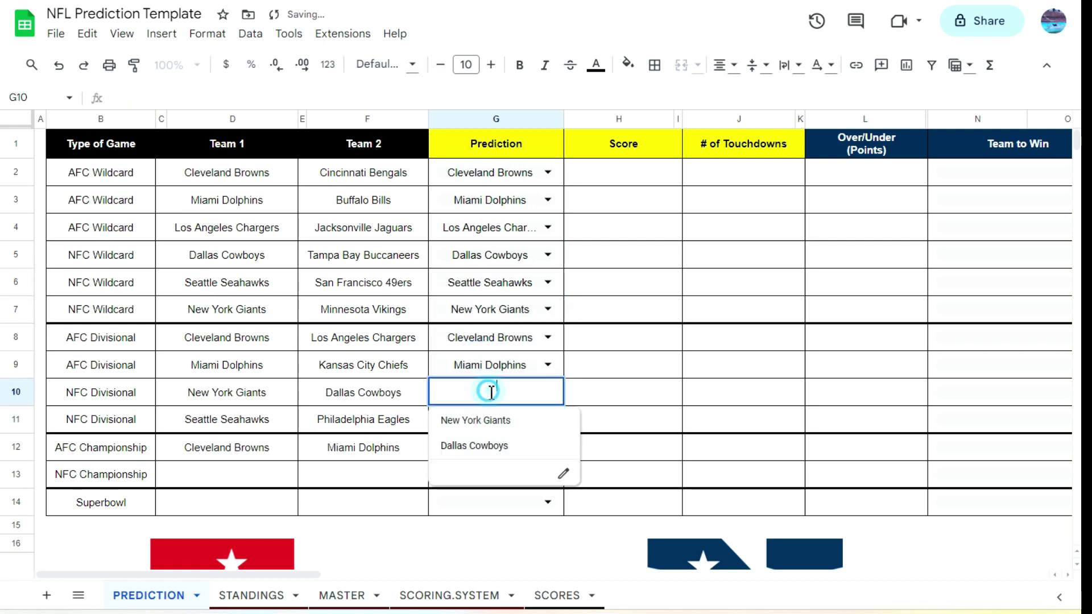
click(486, 421)
click(487, 418)
click(480, 446)
Predict Cleveland Browns for the AFC Championship and New York Giants for both the NFC Championship and the Superbowl.
click(485, 449)
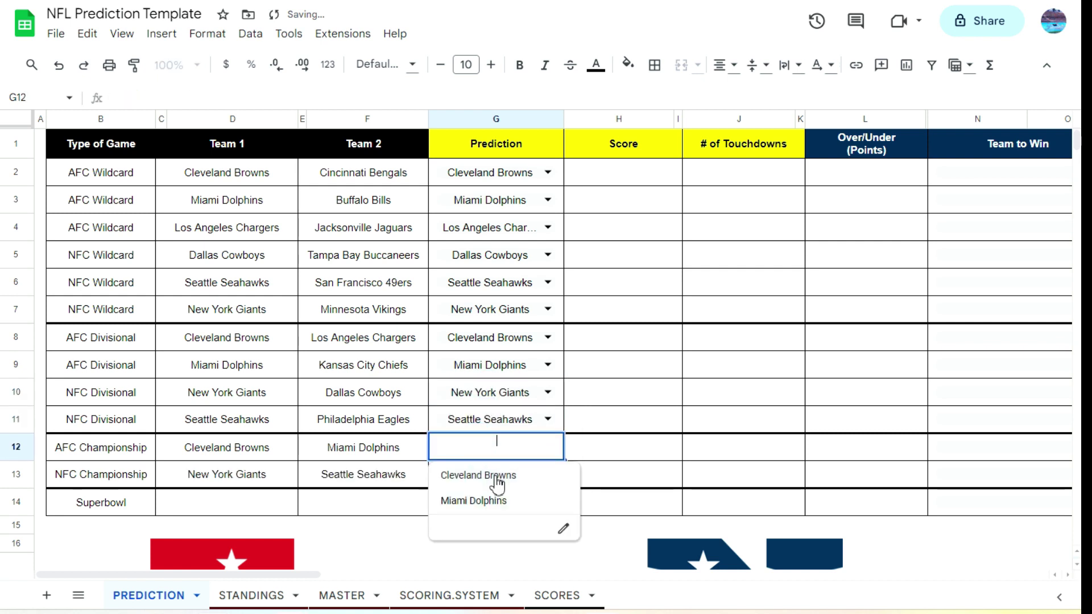
click(498, 482)
click(487, 477)
click(475, 450)
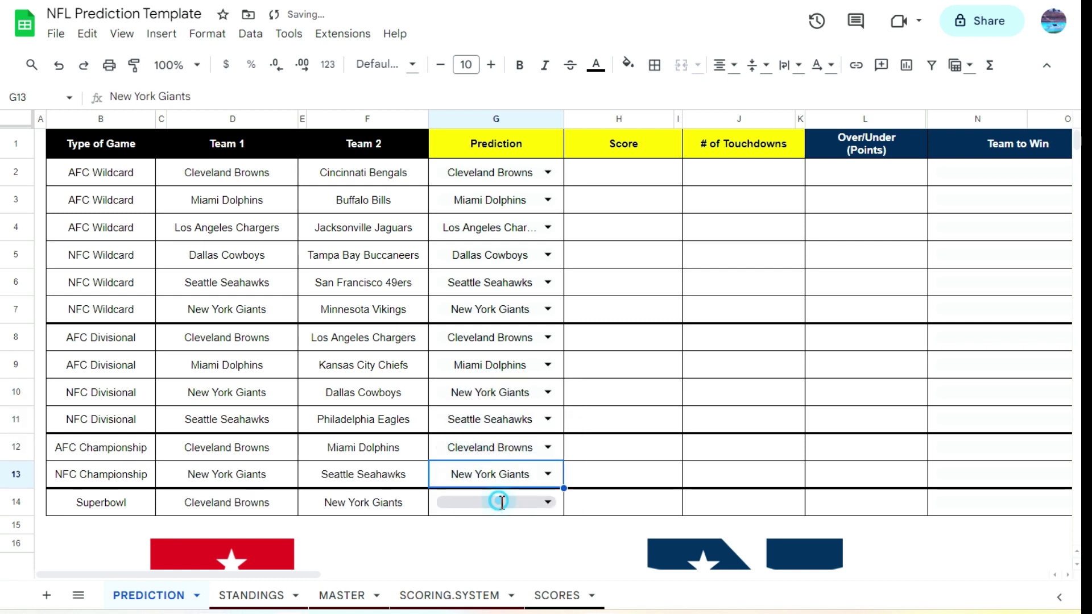
click(500, 501)
click(488, 448)
Examine the points columns for the NFC Wildcard games on the PREDICTION sheet and compare the picks with the MASTER sheet's results.
drag(307, 579, 556, 578)
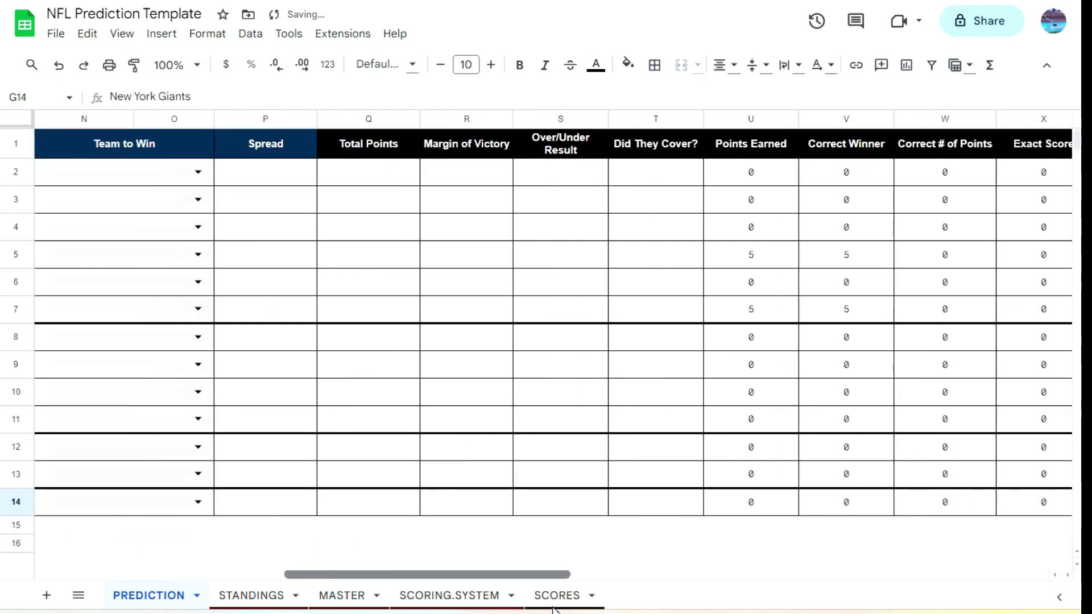
click(757, 258)
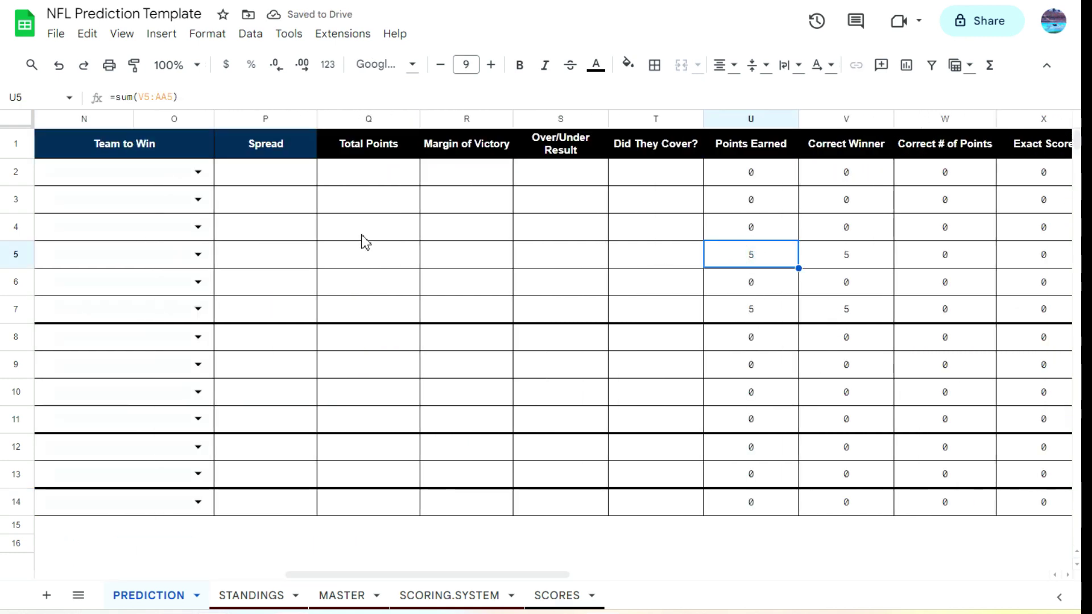
key(Left)
key(Left)
key(Left)
key(Left)
key(Left)
key(Left)
key(Left)
key(Left)
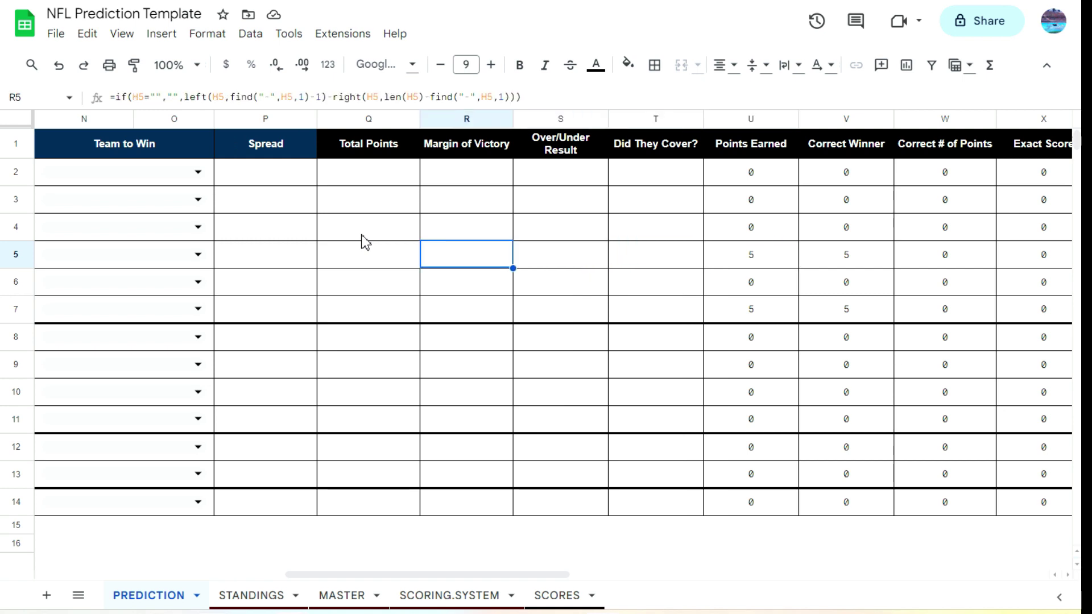
key(Left)
key(Left)
key(Left)
key(Left)
key(Left)
key(Left)
key(Left)
key(Left)
key(Left)
key(Right)
key(Right)
key(Right)
key(Right)
key(Right)
key(Right)
key(Down)
key(Down)
key(Right)
key(Right)
key(Right)
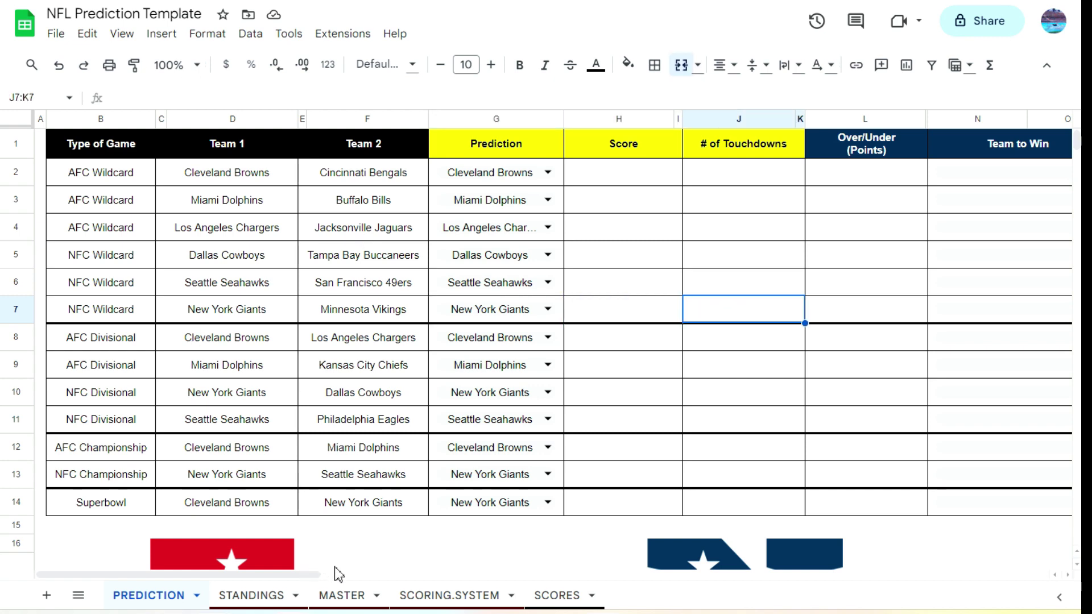
click(340, 595)
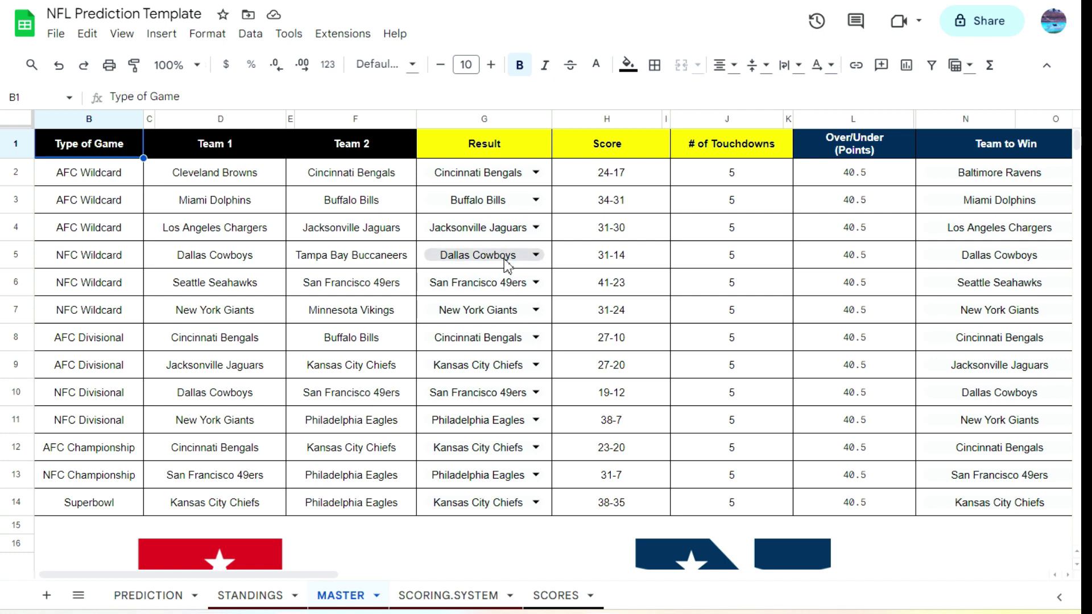
click(178, 595)
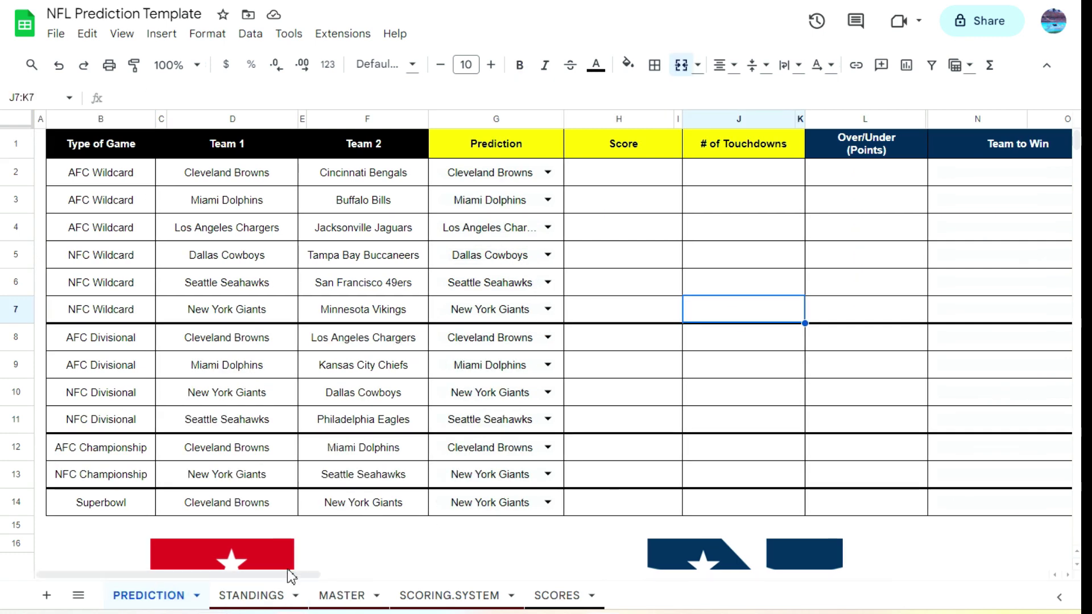
drag(288, 575, 620, 603)
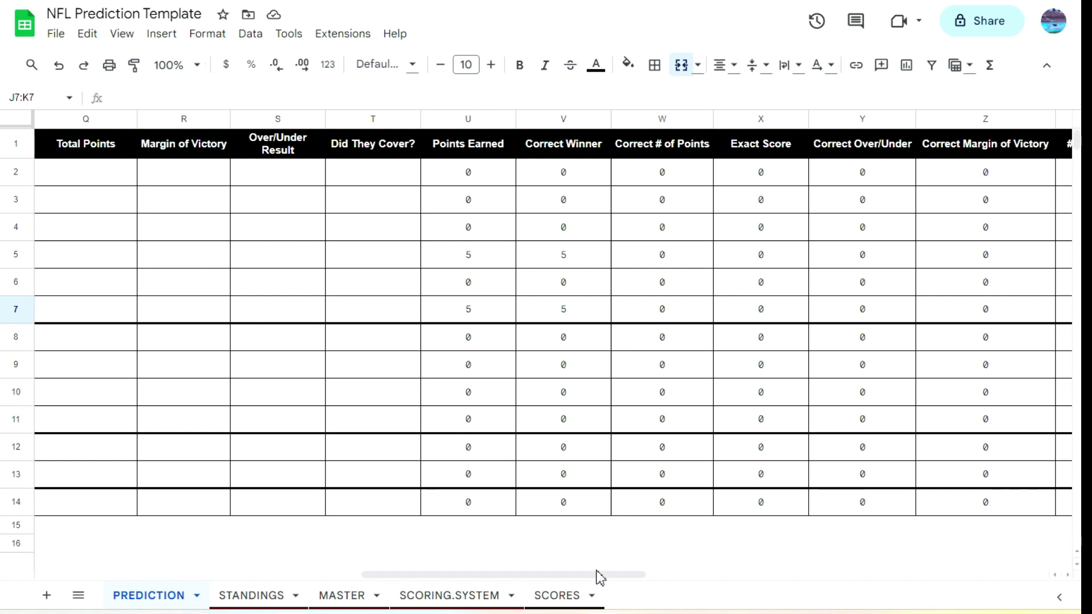
drag(597, 577, 155, 528)
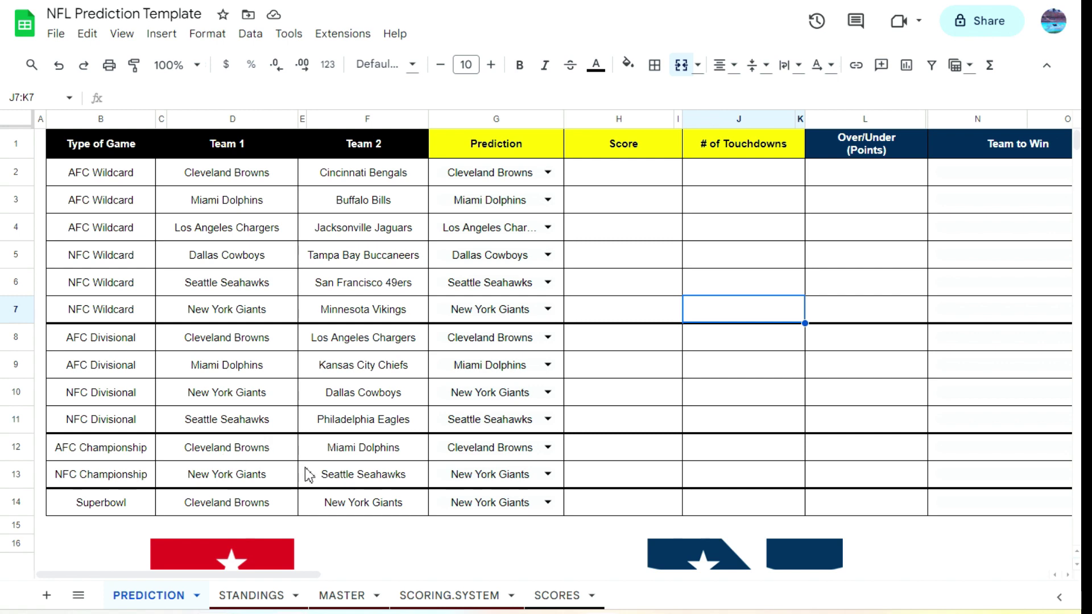
Set the Team to Win for the first AFC Wildcard game on the MASTER sheet to Cleveland Browns.
click(360, 591)
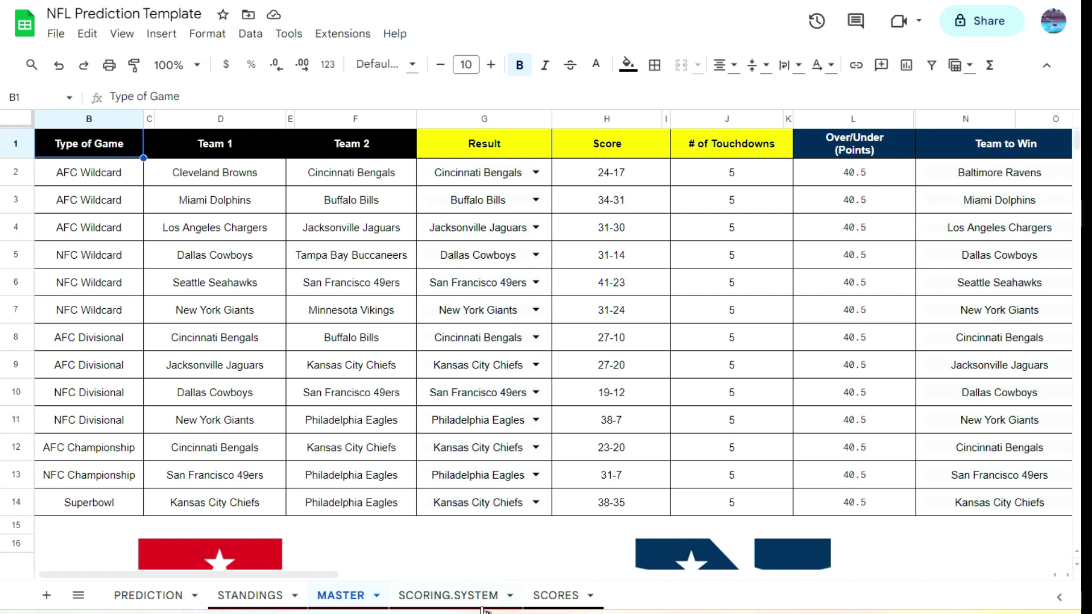
drag(304, 573, 497, 594)
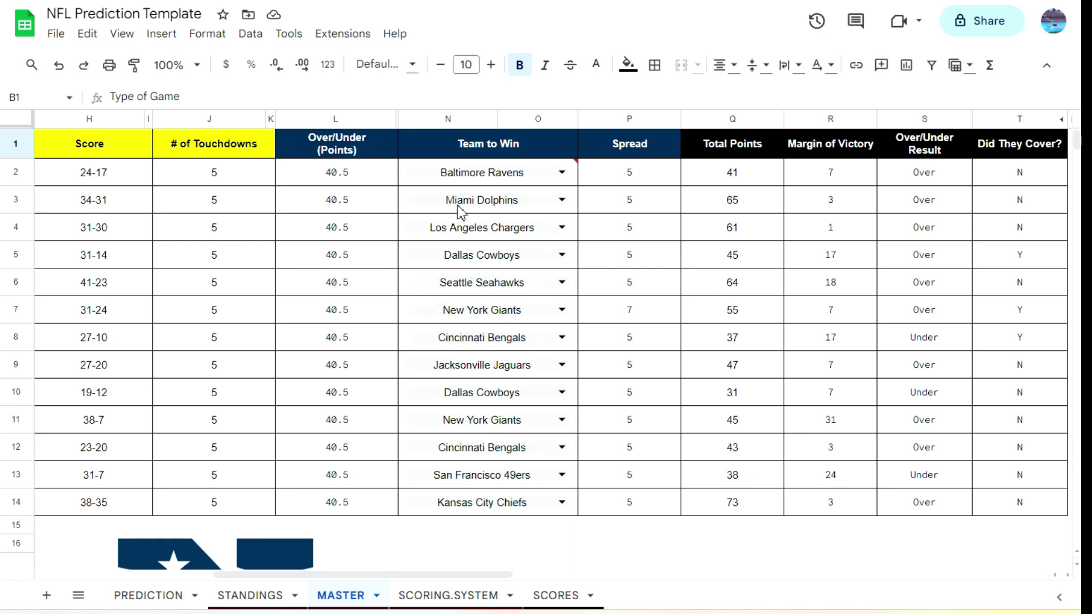
click(538, 172)
click(560, 172)
click(448, 200)
click(659, 294)
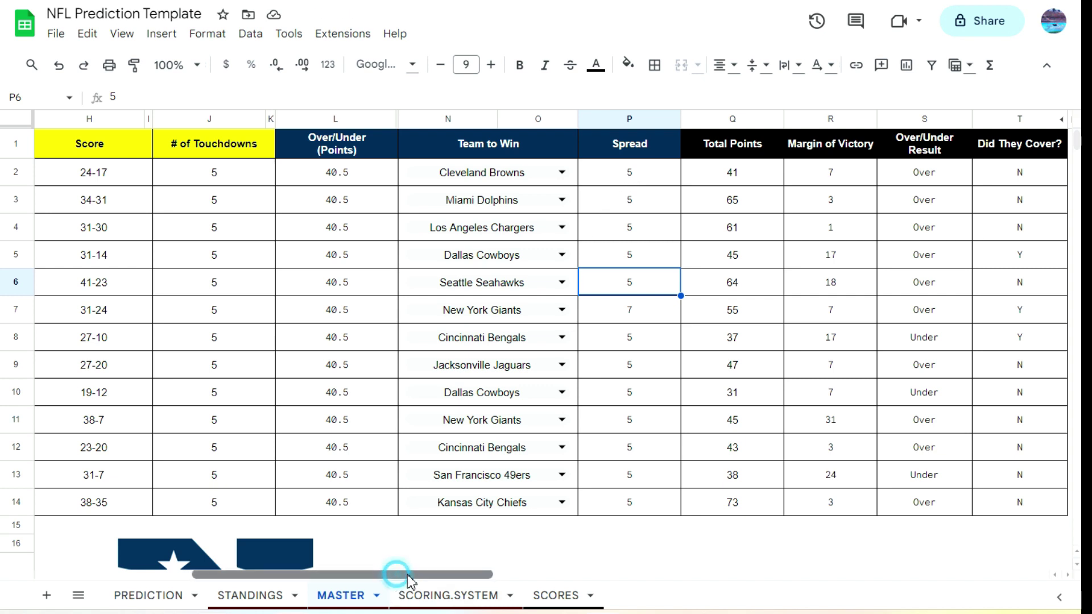
Review the MASTER sheet's calculated result columns and the playoff bracket with team logos and scores below the table.
drag(418, 575, 446, 575)
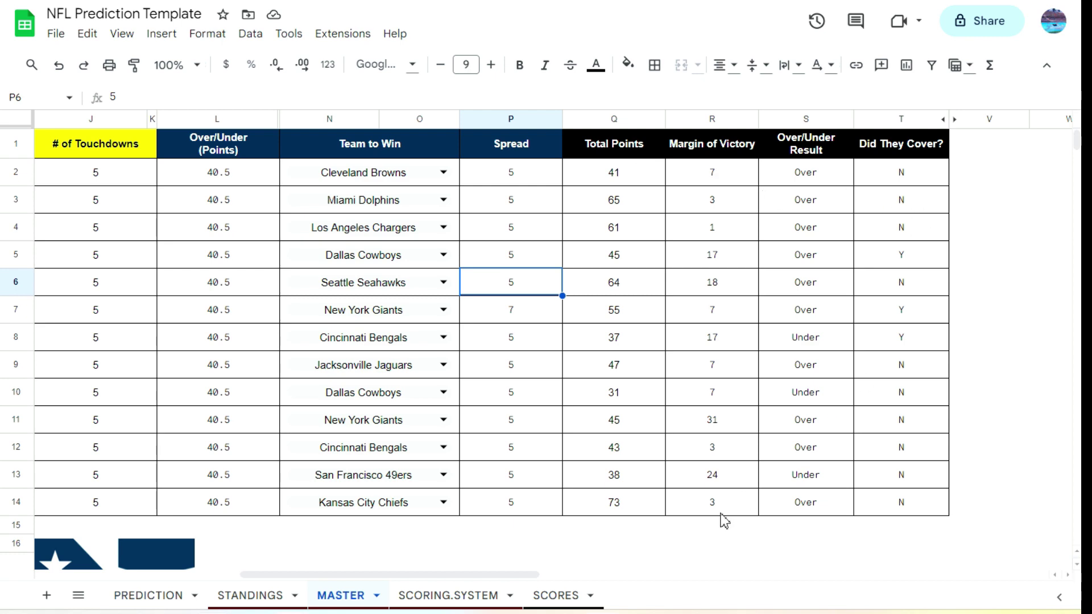
drag(527, 575, 259, 510)
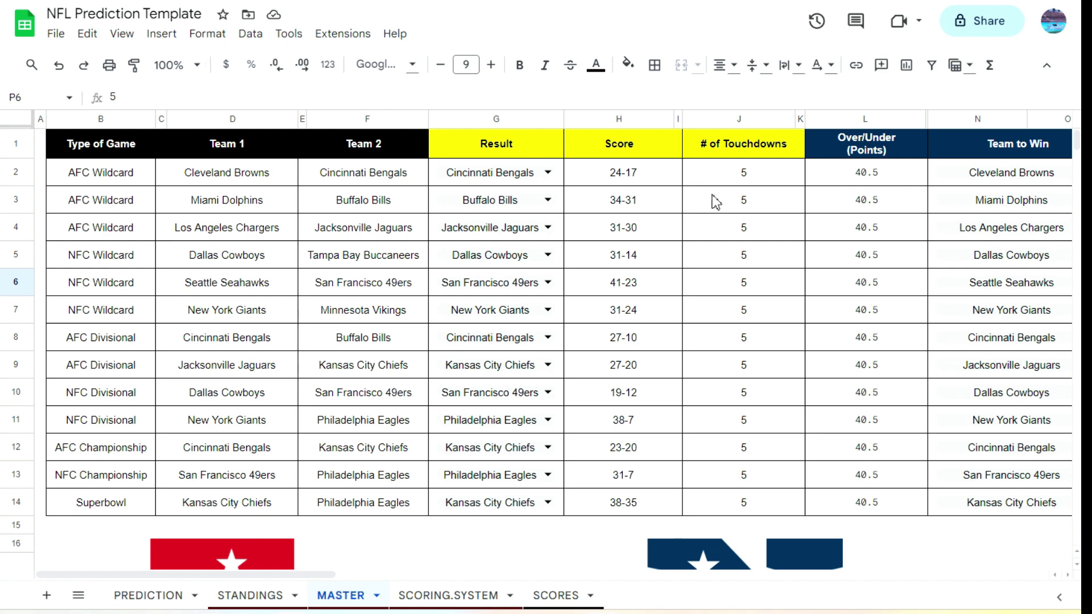
scroll(674, 242, down, 8)
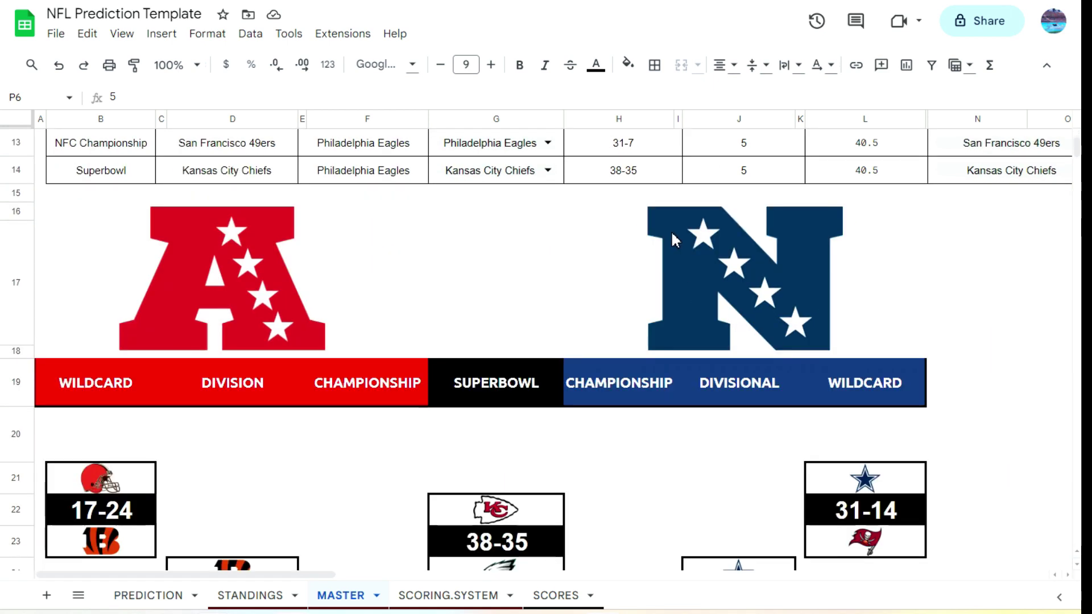
scroll(556, 195, down, 4)
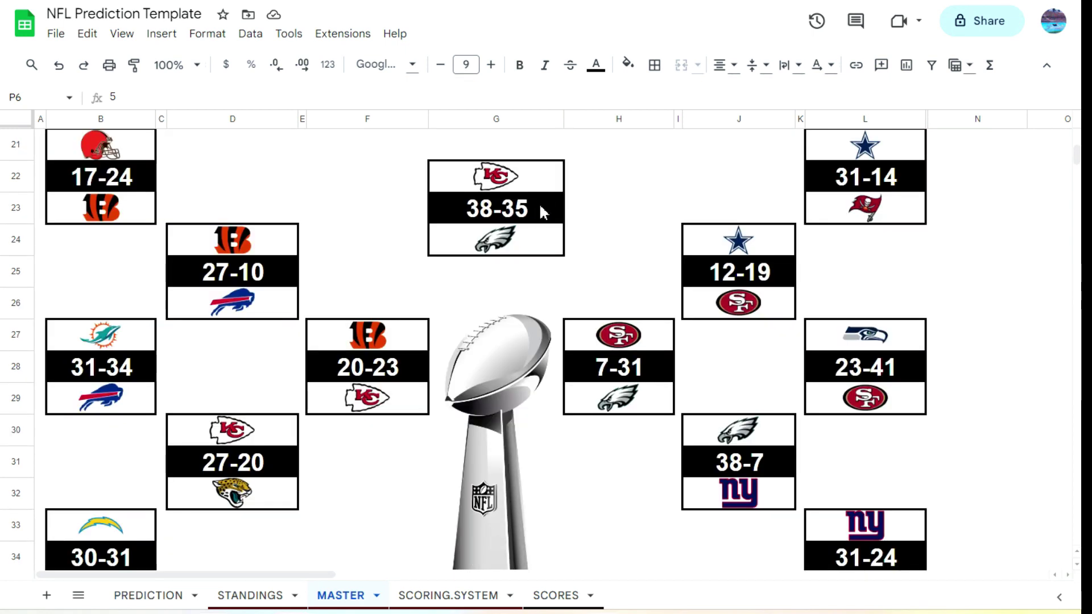
scroll(618, 226, down, 2)
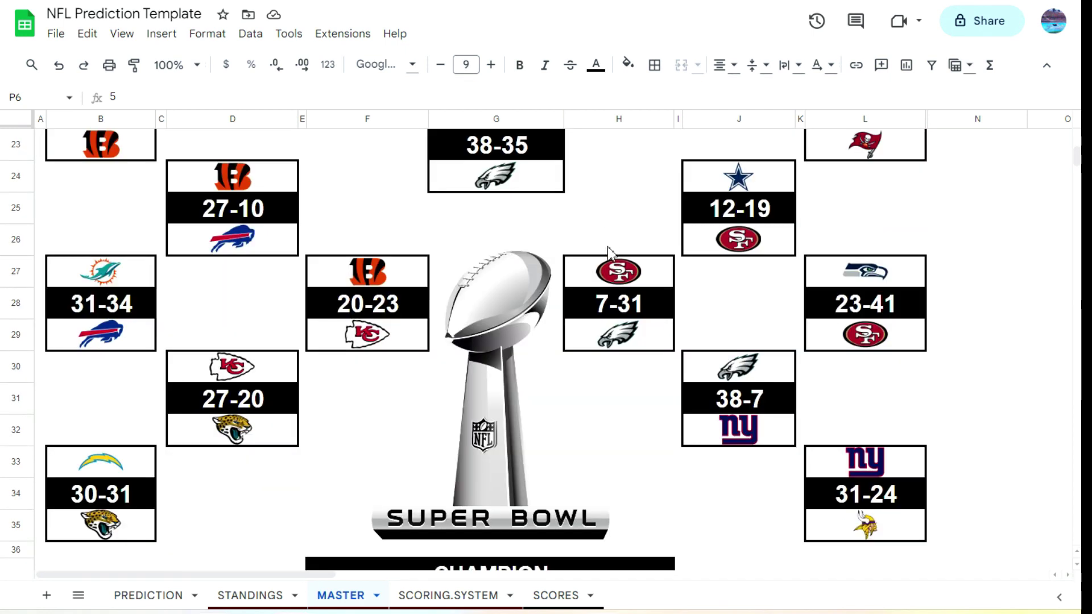
scroll(592, 239, up, 3)
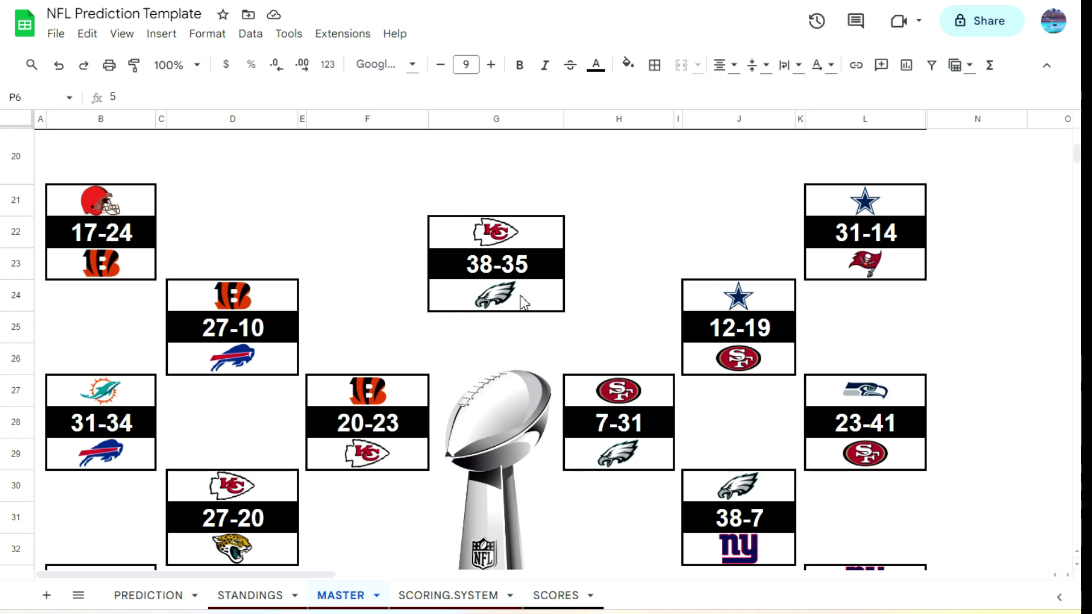
scroll(588, 311, down, 5)
scroll(587, 311, up, 5)
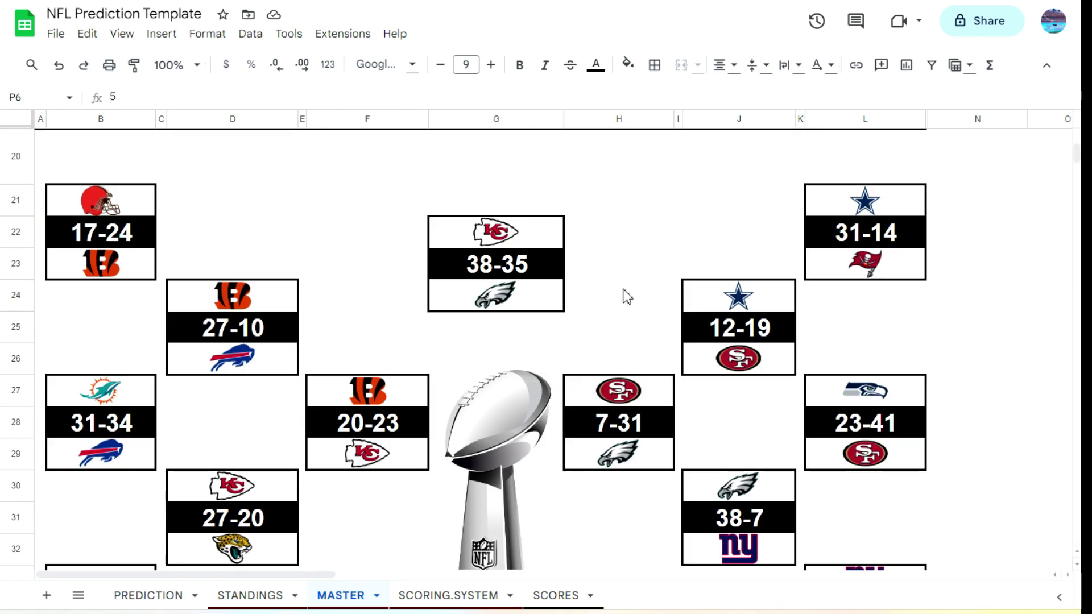
scroll(622, 290, up, 10)
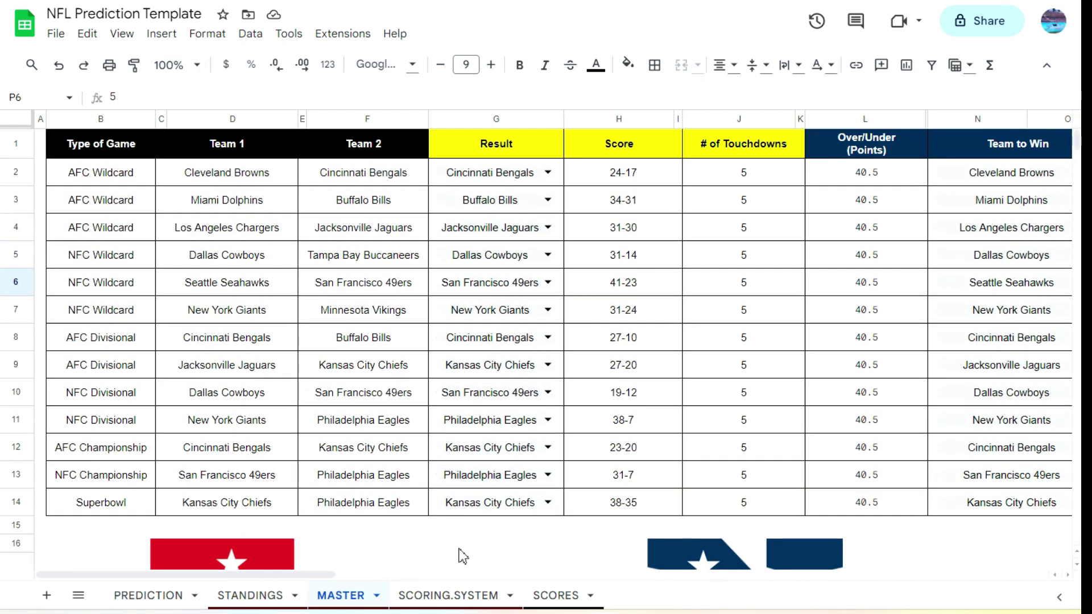
Examine the scores, round multipliers and Require Exact Teams settings for each metric on the SCORING.SYSTEM sheet.
click(458, 594)
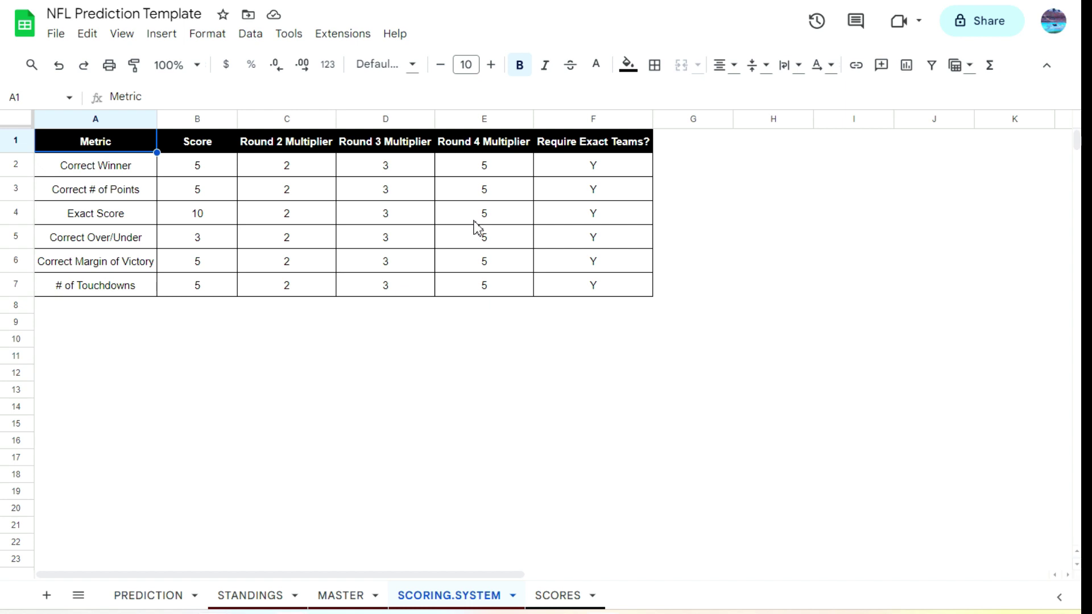
click(600, 169)
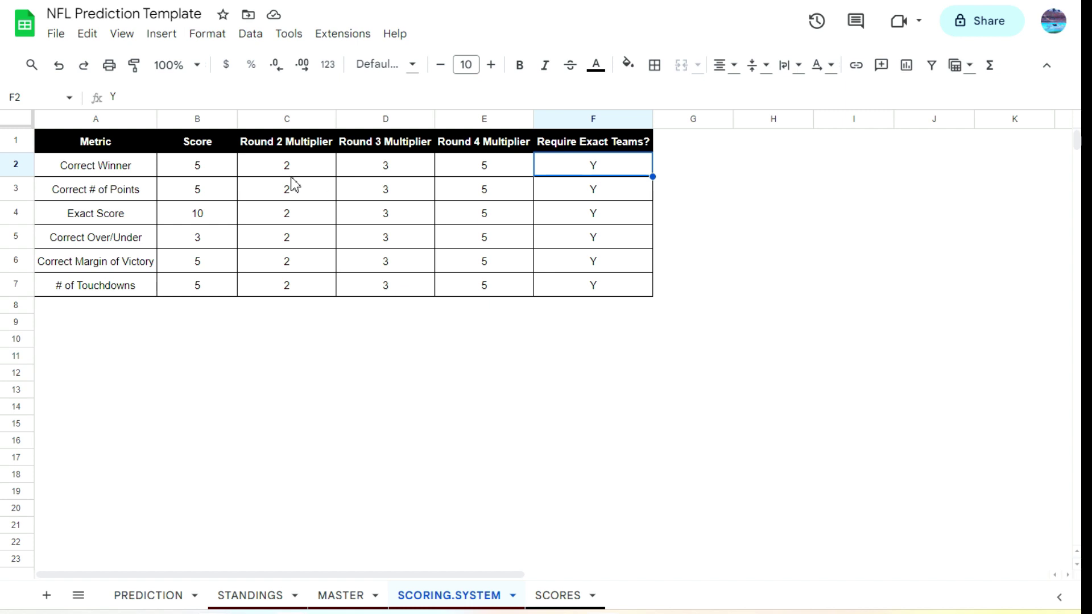
click(209, 189)
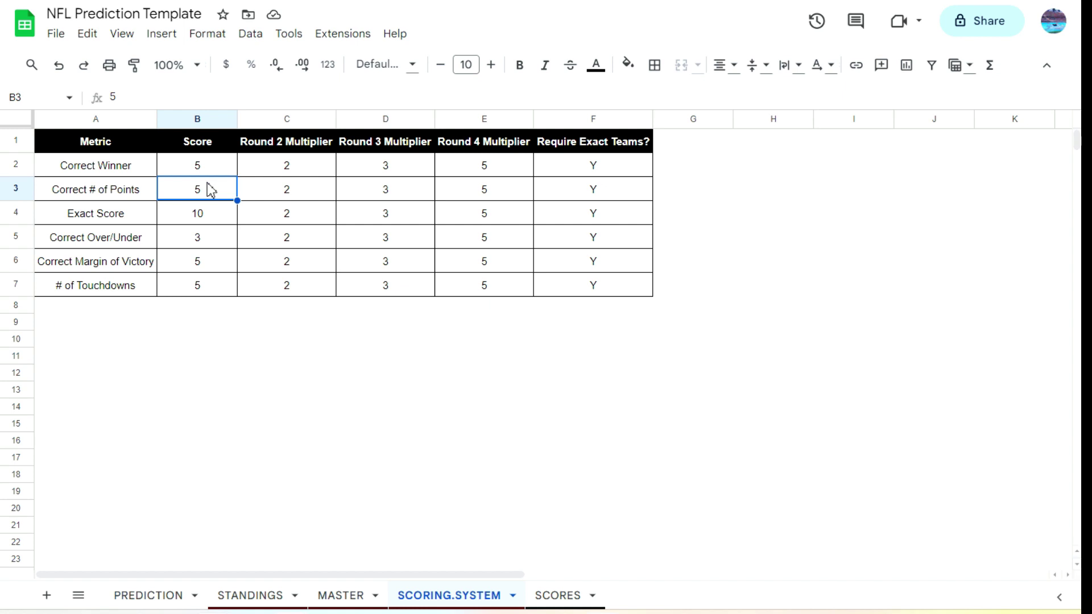
click(594, 189)
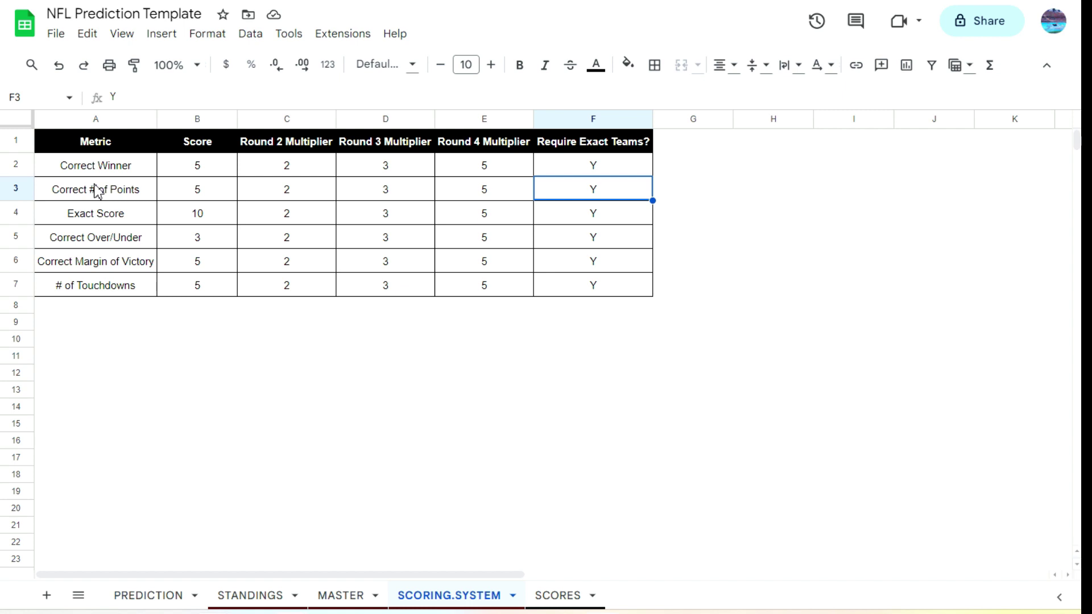
Enter two participants' first names in the first two rows of the Name column on the SCORES sheet.
click(564, 596)
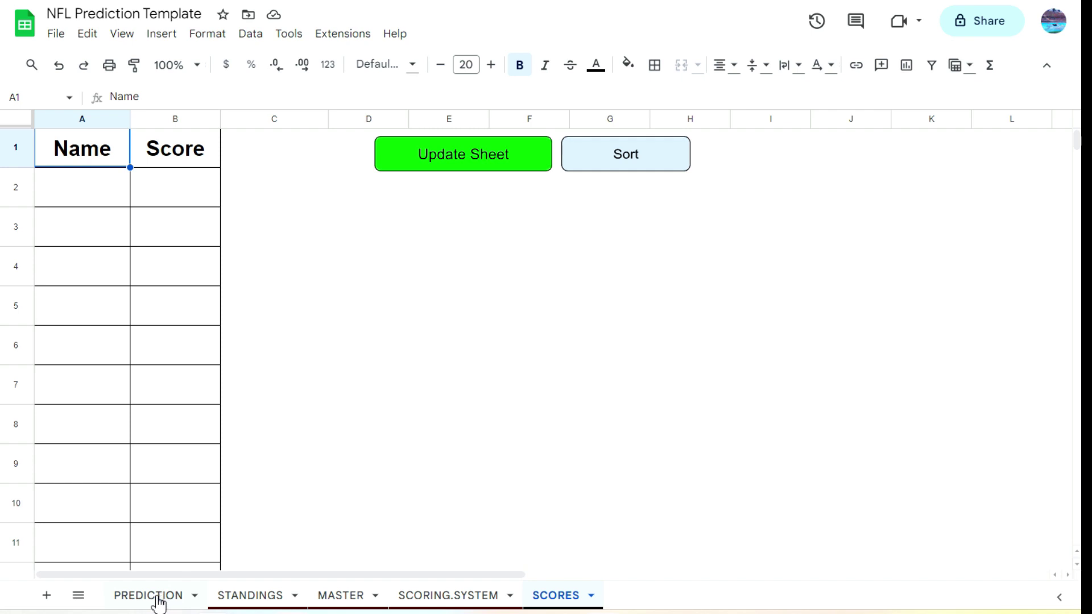
click(73, 203)
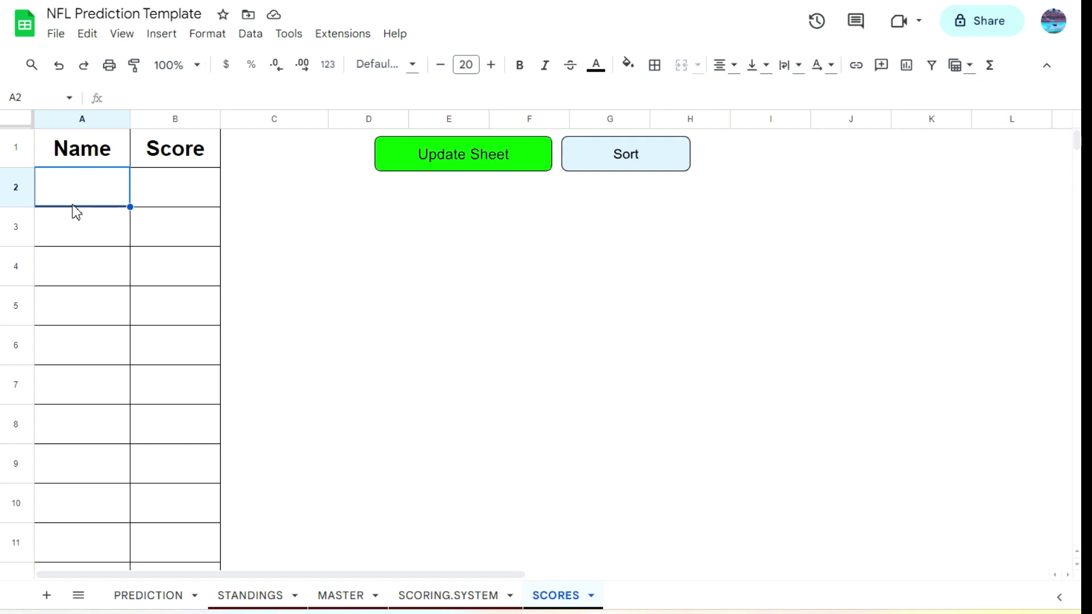
text(John)
key(Return)
text(Bi)
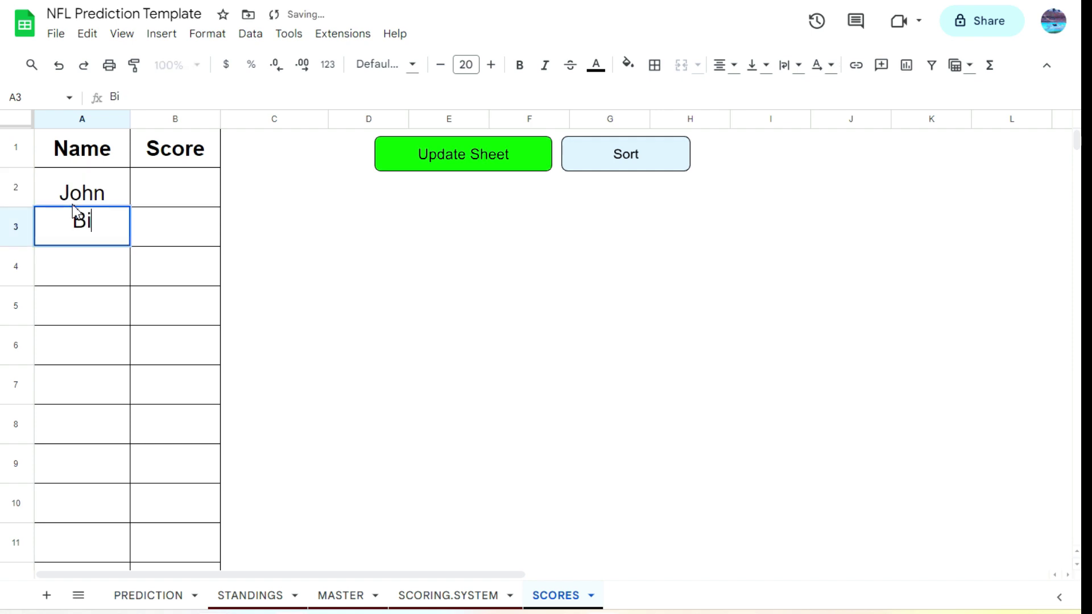
text(ll)
key(Return)
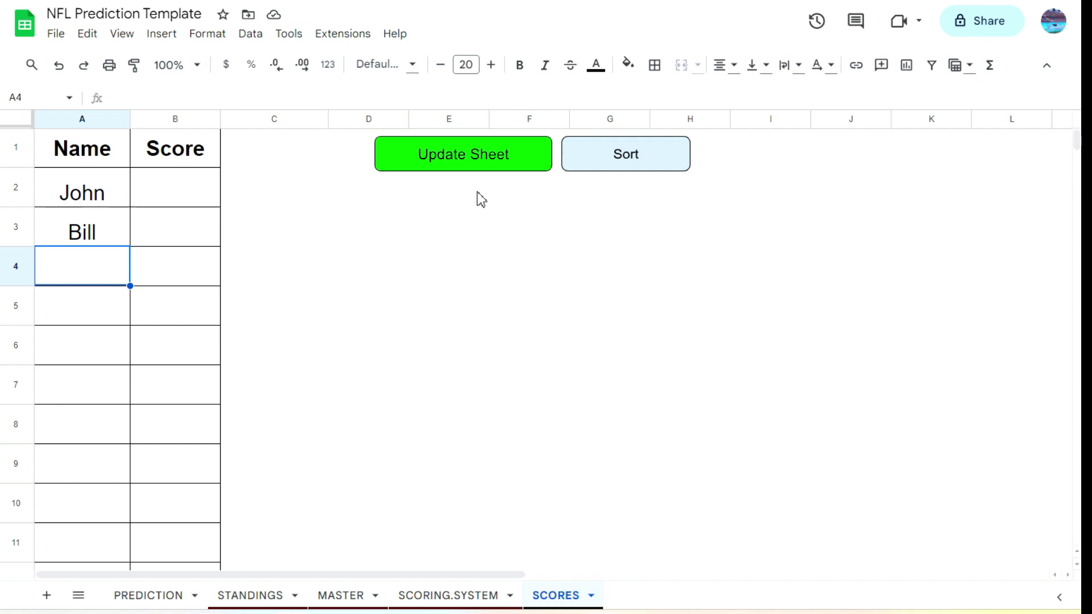
Run Update Sheet on the SCORES sheet to create the participants' prediction sheets and calculate their scores.
click(485, 156)
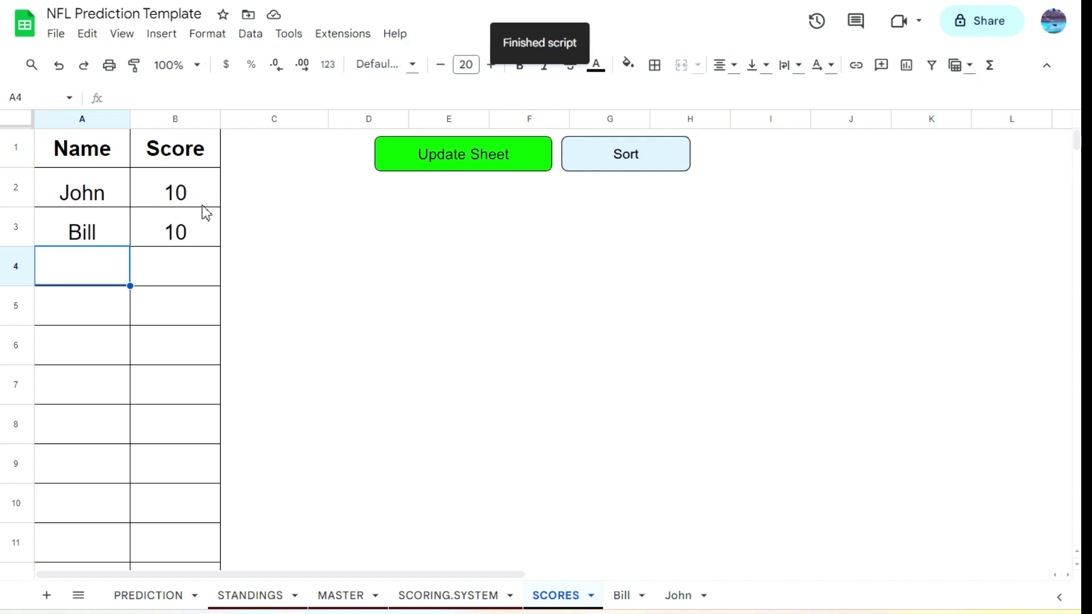
Clear all team picks in the Prediction column (G2:G14) of the PREDICTION sheet.
click(139, 597)
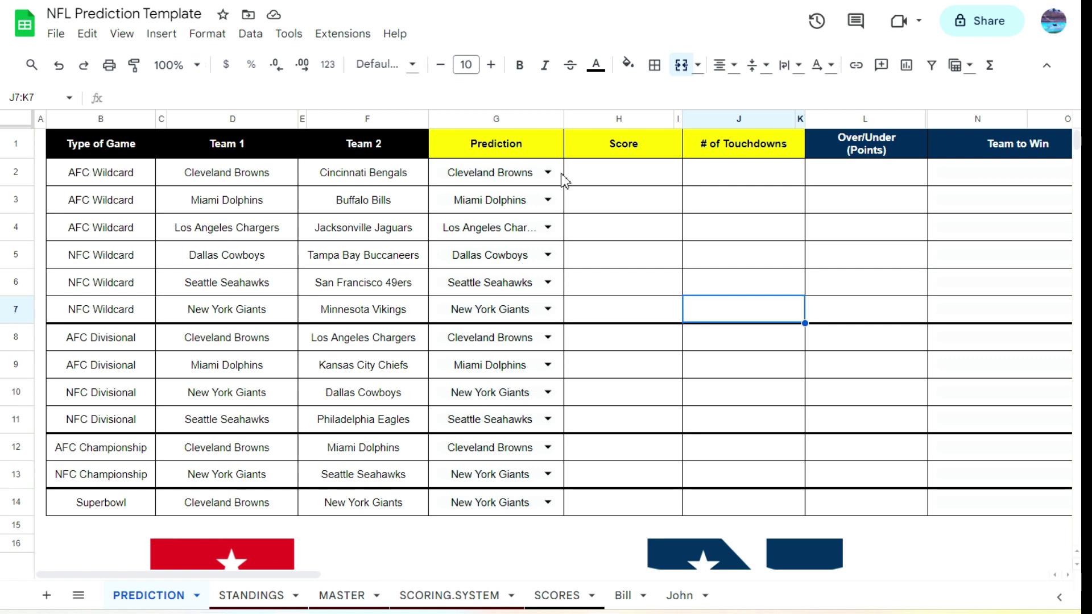
drag(555, 170, 557, 492)
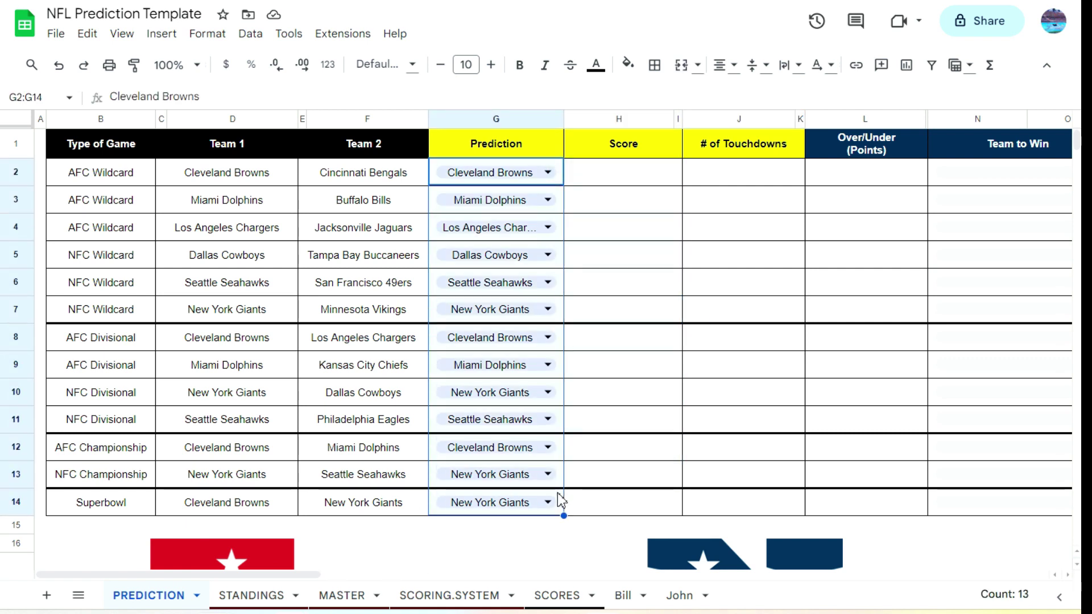
key(Delete)
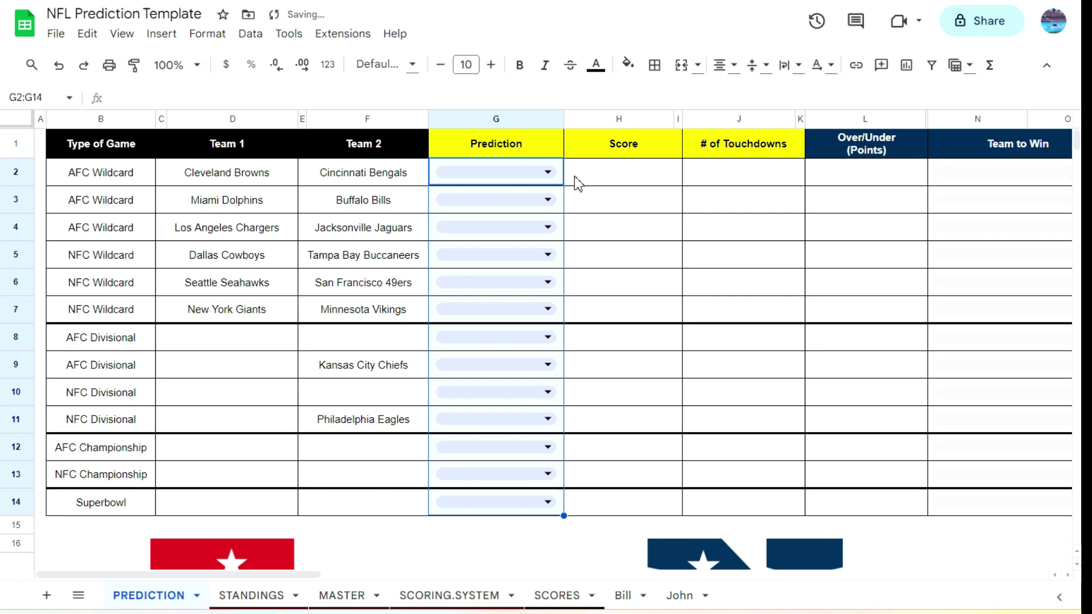
click(578, 183)
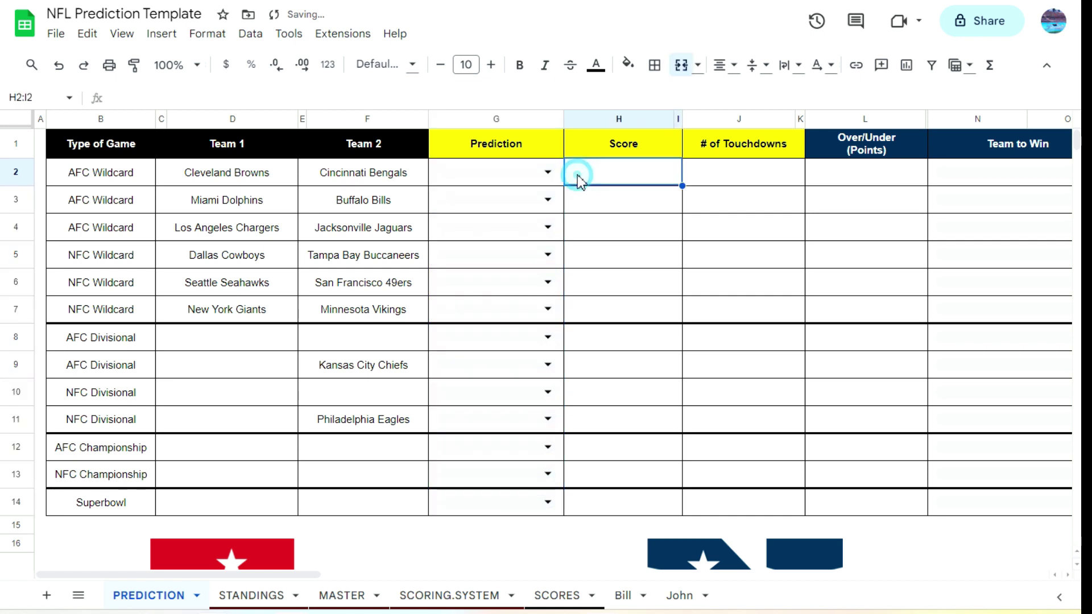
Examine the second listed participant's sheet, their total on the SCORES sheet, and the Points Earned formula in row 5.
click(628, 595)
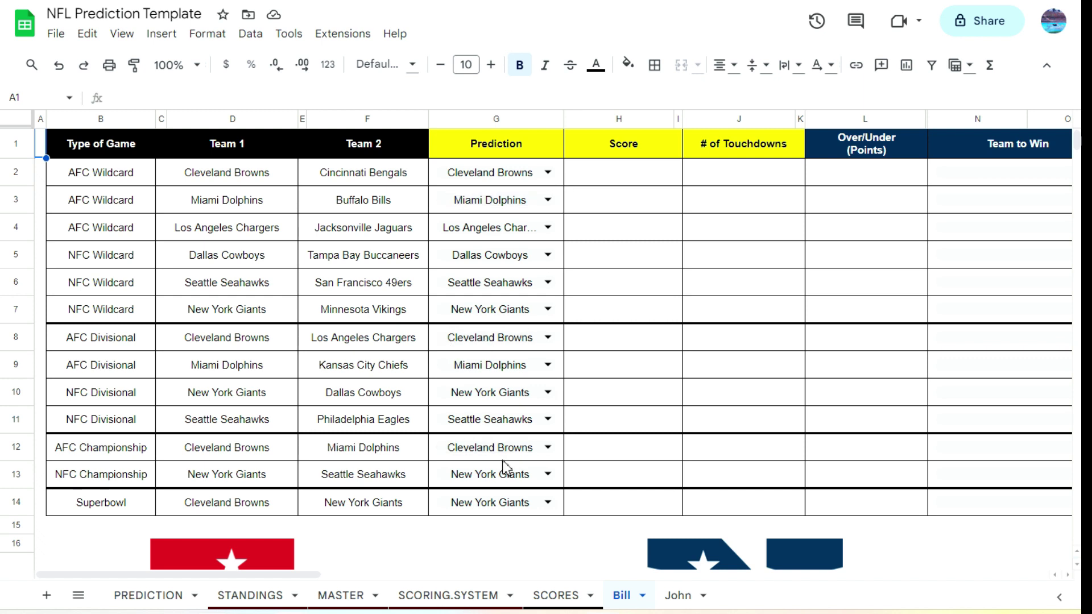
click(549, 594)
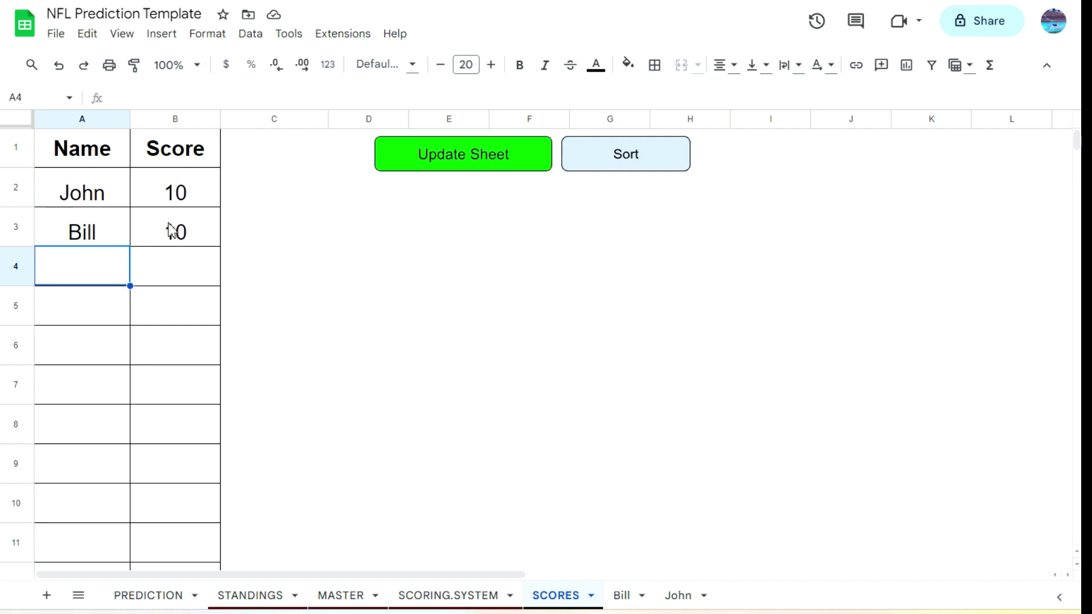
click(623, 594)
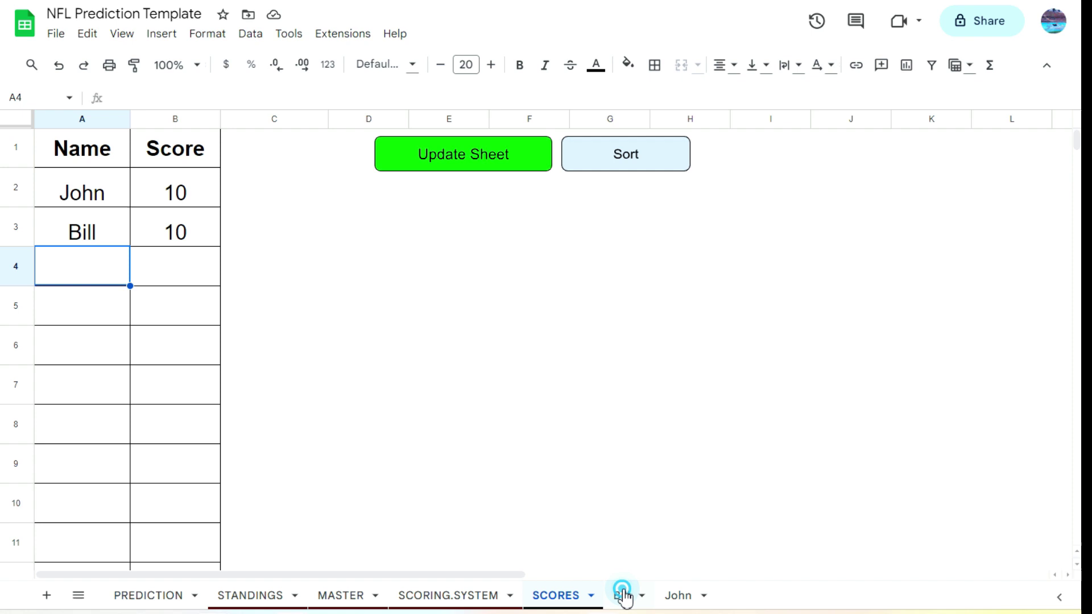
drag(276, 576, 572, 607)
click(631, 261)
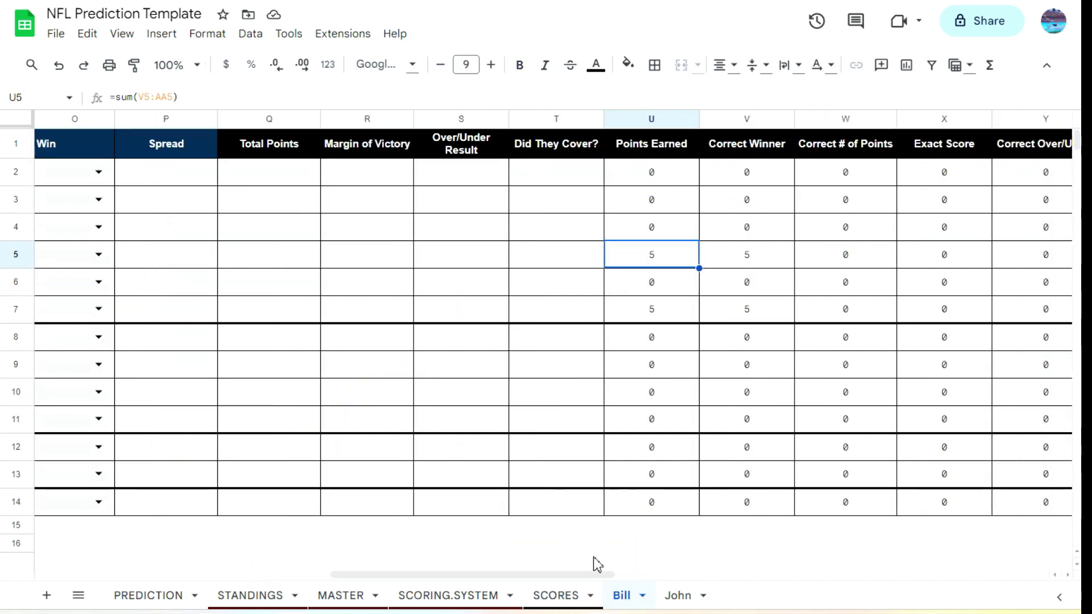
Change the second participant's prediction for the Dallas Cowboys NFC Wildcard game to Tampa Bay Buccaneers and check the SCORES sheet.
drag(587, 577, 281, 548)
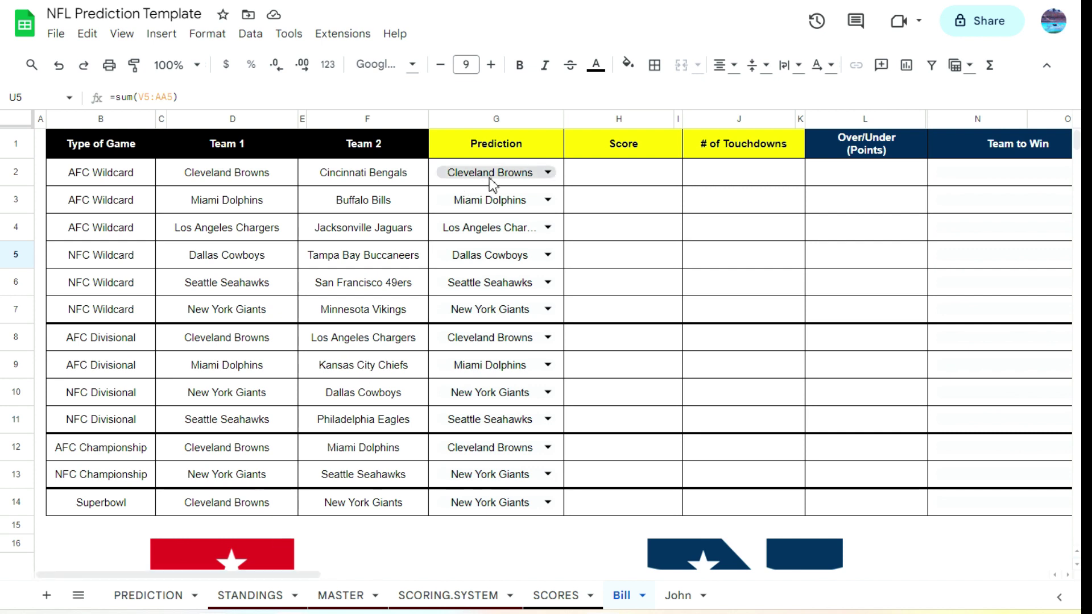
click(548, 254)
click(495, 309)
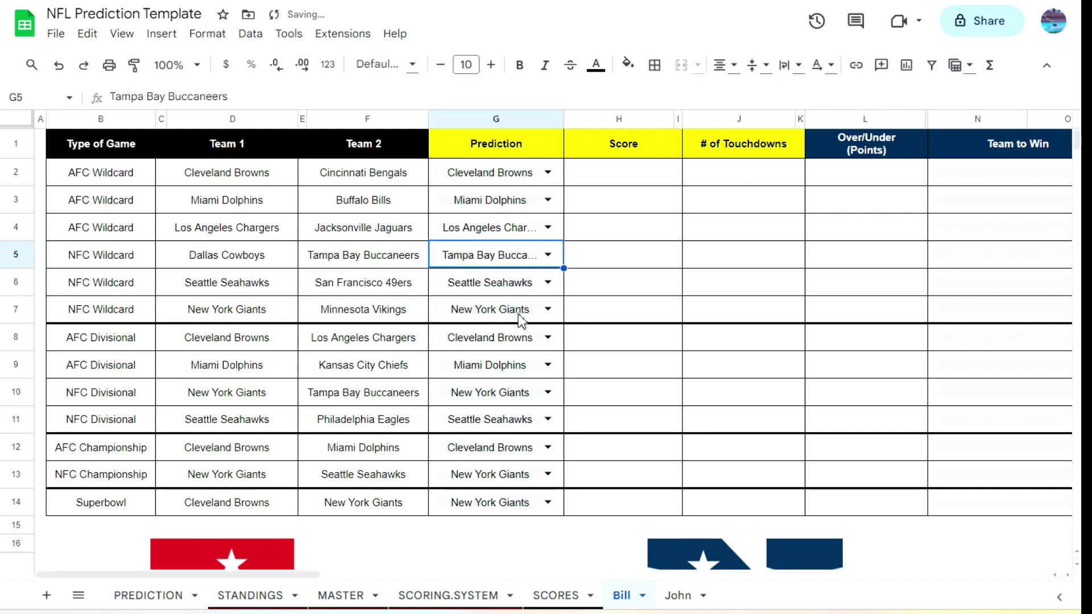
click(555, 595)
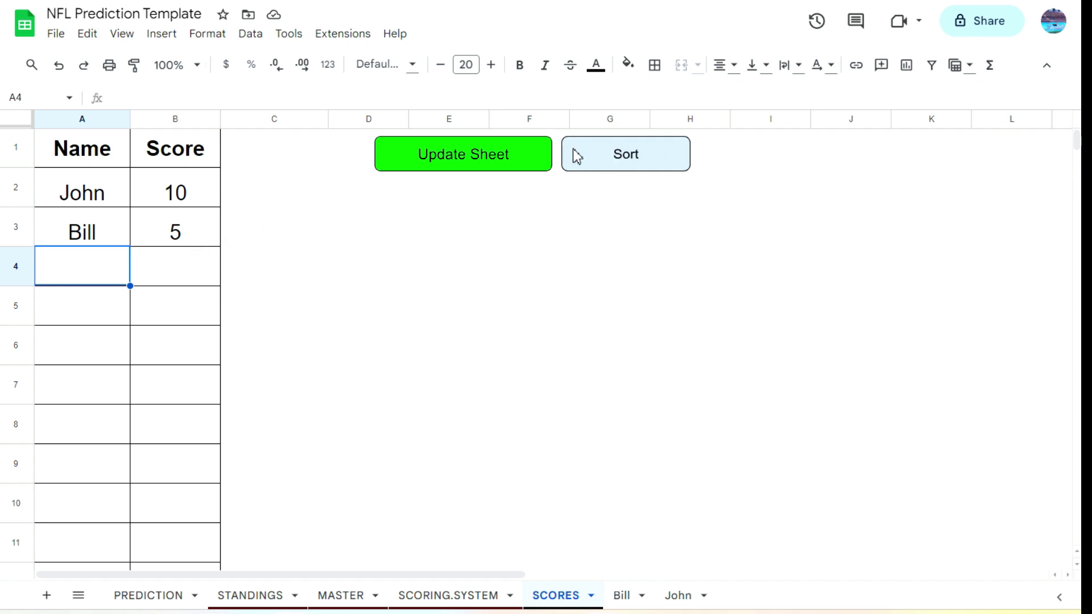
Clear all team picks in the Prediction column (G2:G14) of the first listed participant's sheet.
click(676, 595)
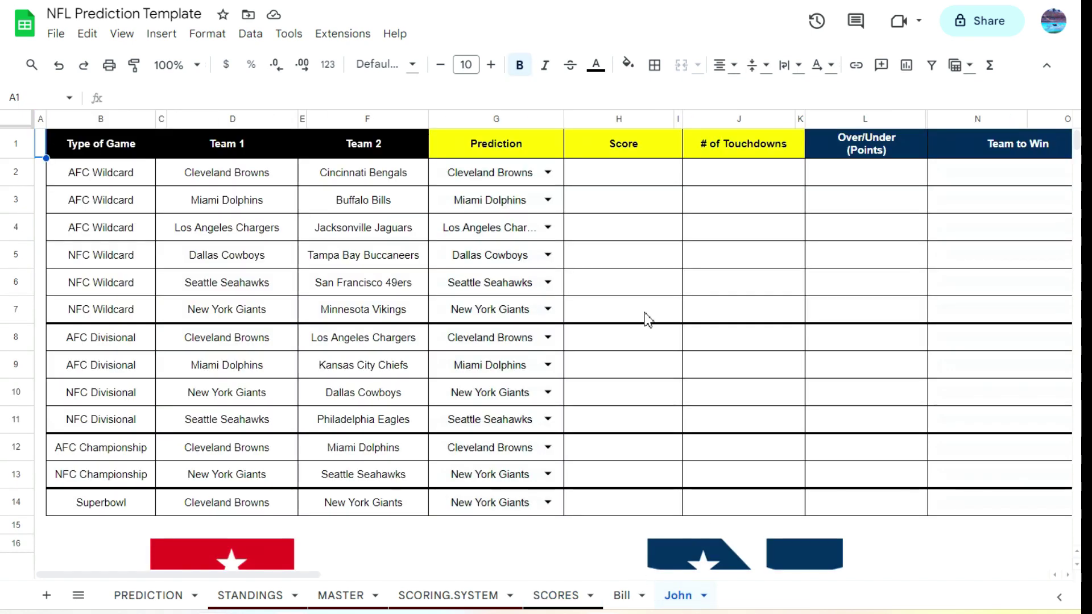
drag(556, 172, 524, 504)
key(Delete)
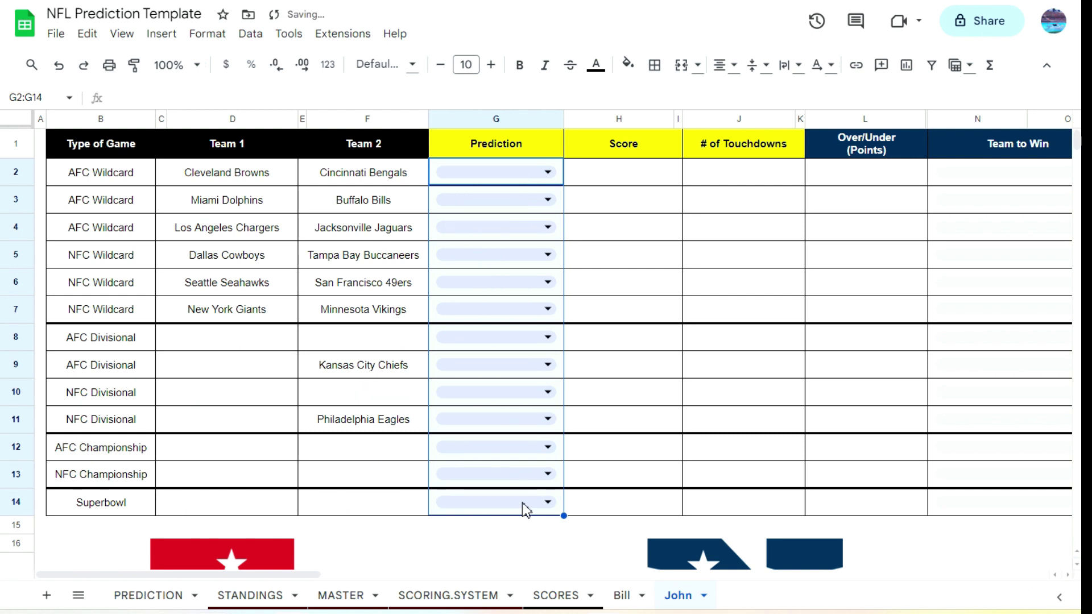
Sort the participants on the SCORES sheet by score.
click(552, 595)
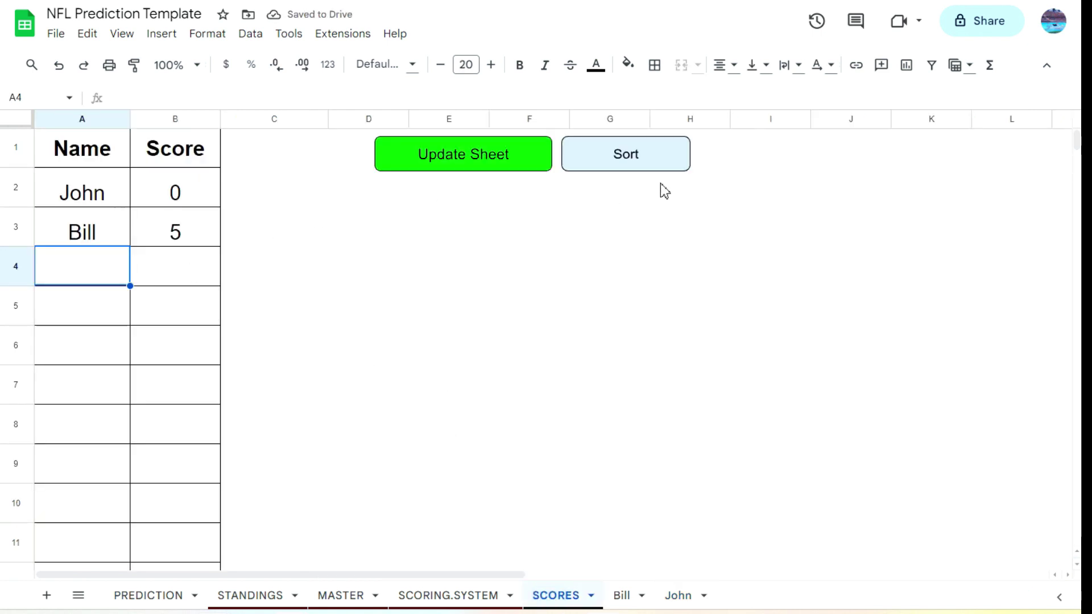
click(637, 158)
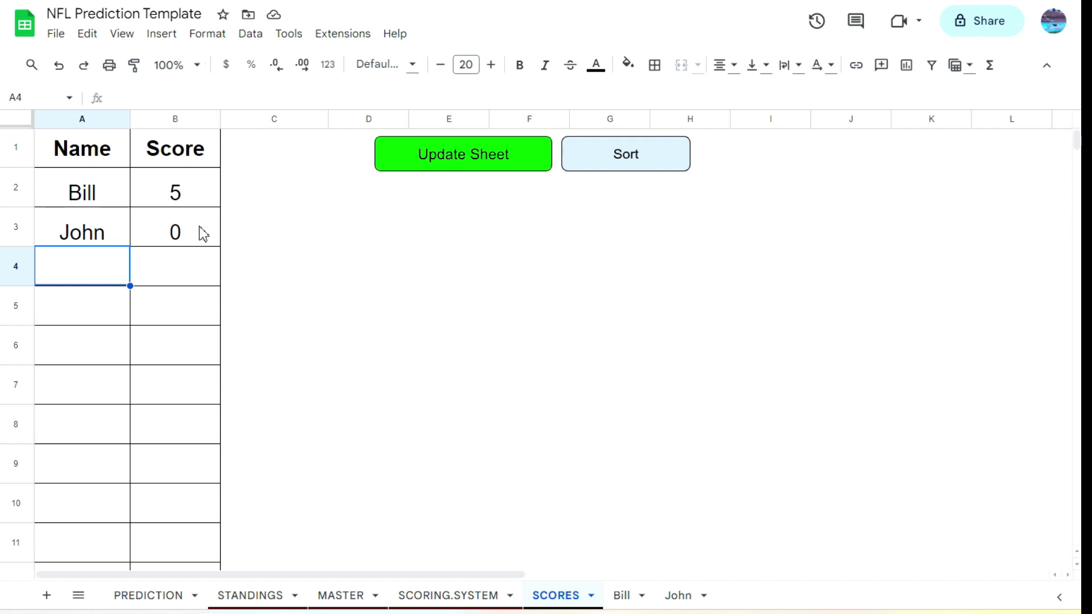
Mark the participant in row 3 of the SCORES sheet with "remove" in C3 and run Update Sheet to delete them.
click(231, 223)
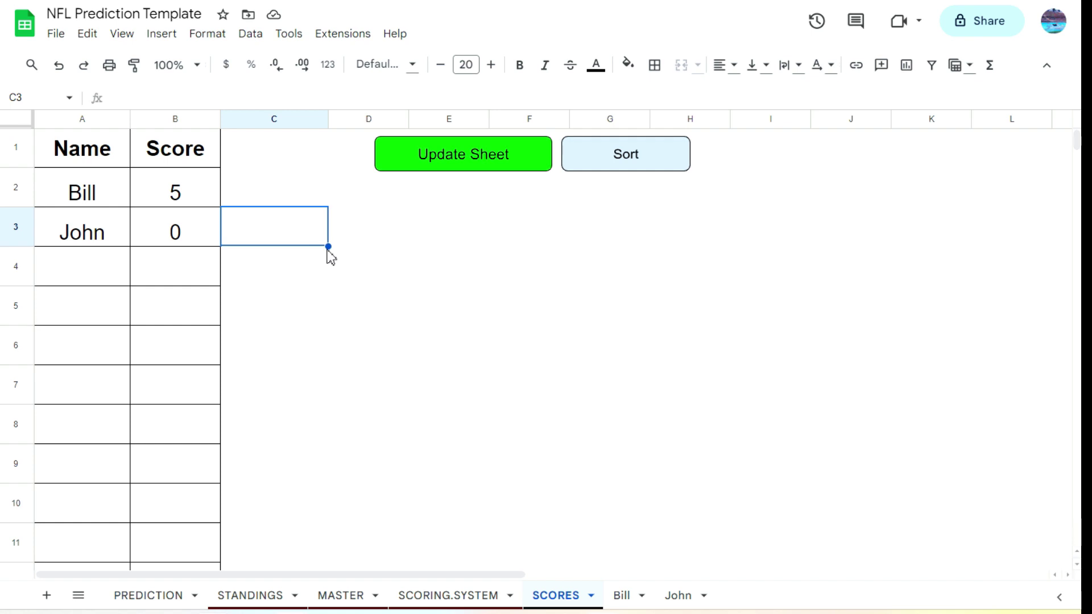
text(remo)
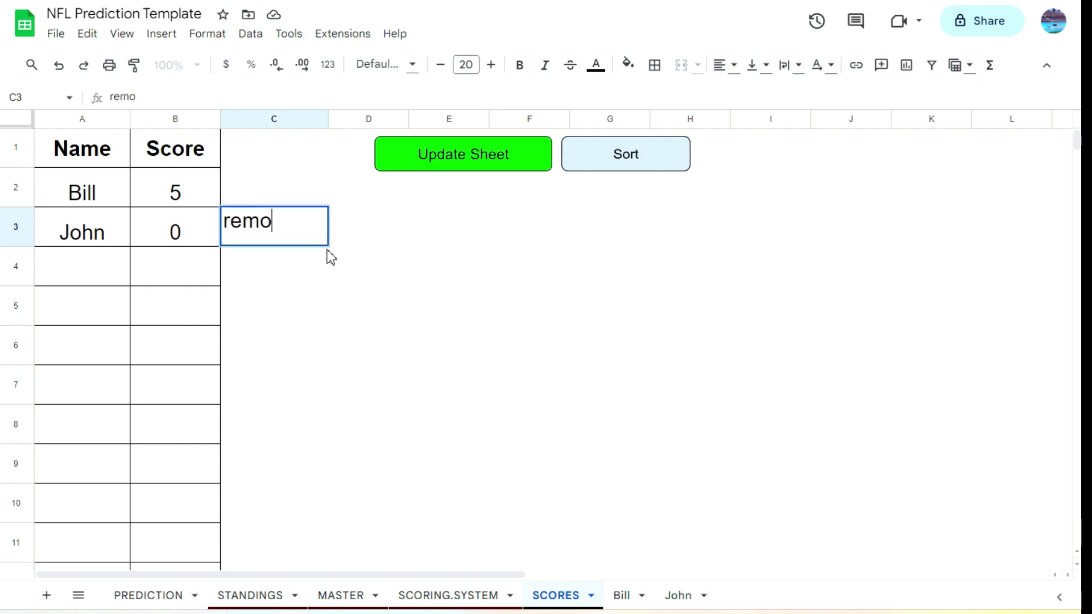
text(ve)
key(Return)
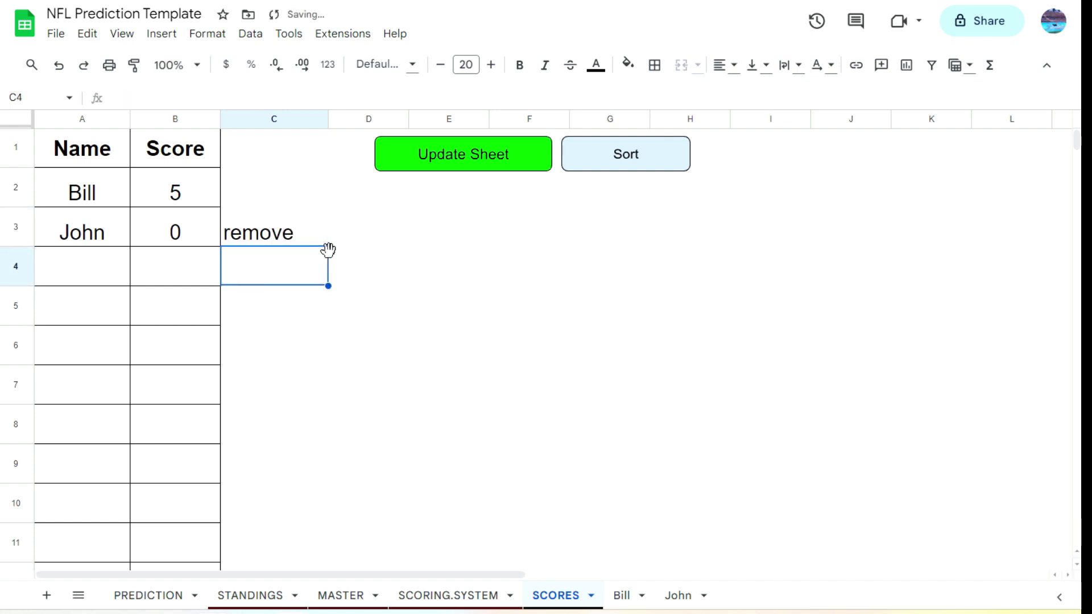
click(477, 164)
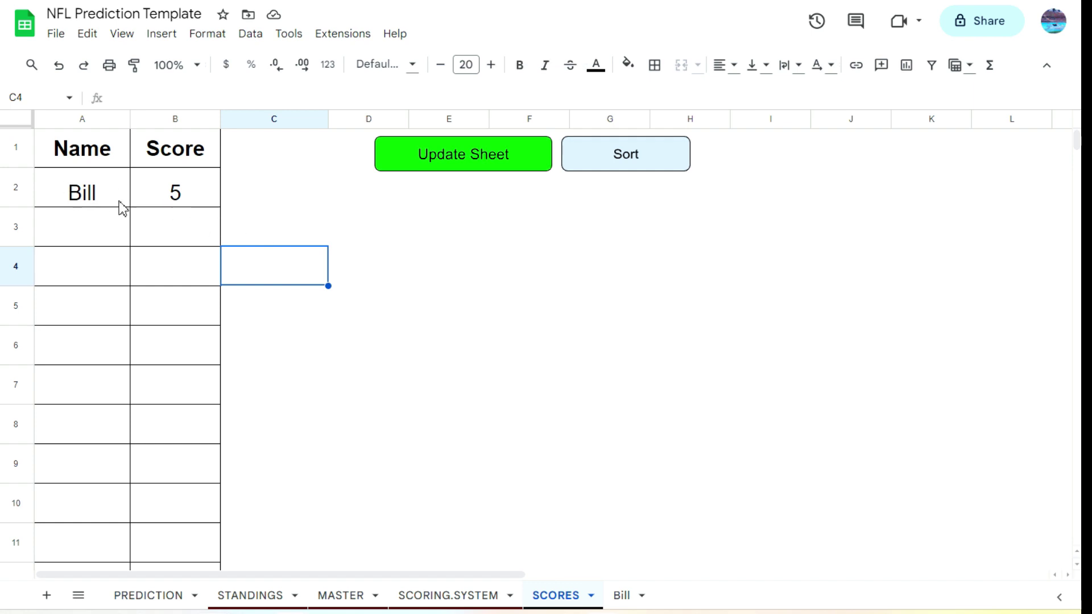
Enter two new participants' first names in A3 and A4 of the SCORES sheet and run Update Sheet to create their sheets.
click(105, 223)
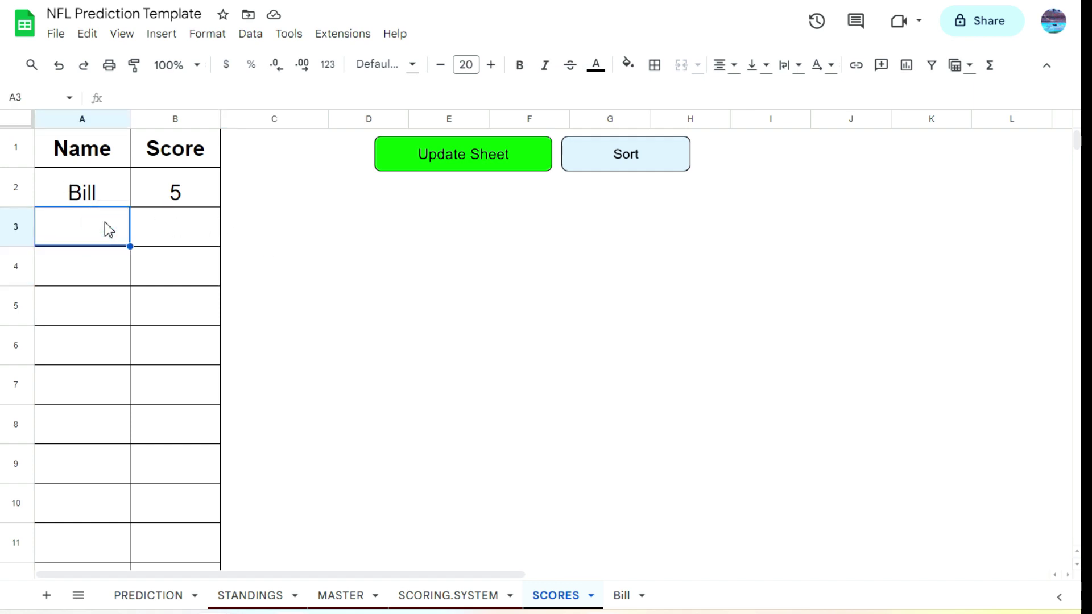
text(Mike)
key(Return)
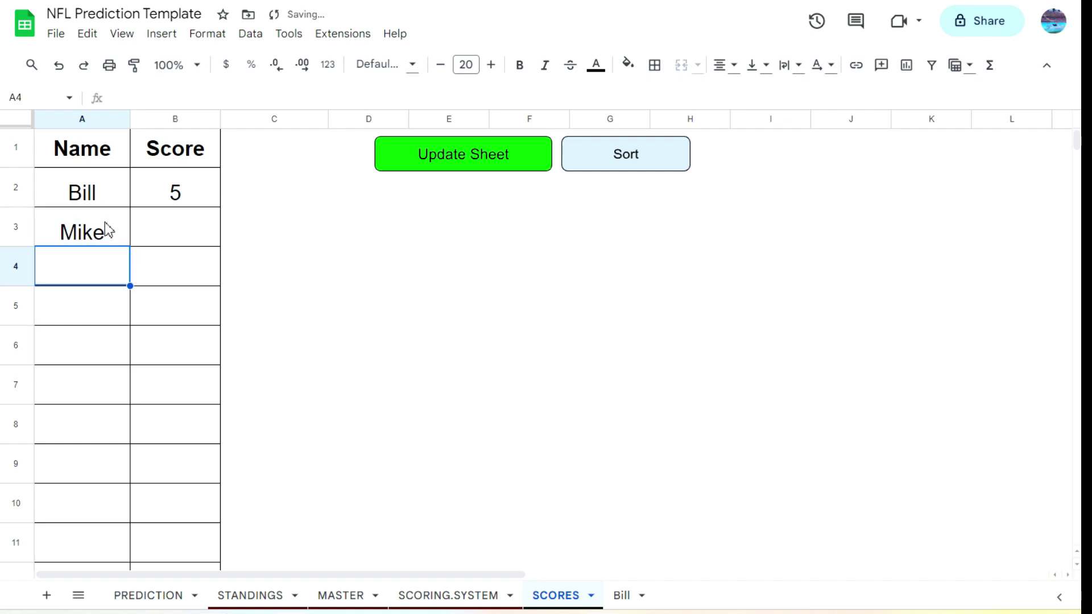
text(Sean)
key(Return)
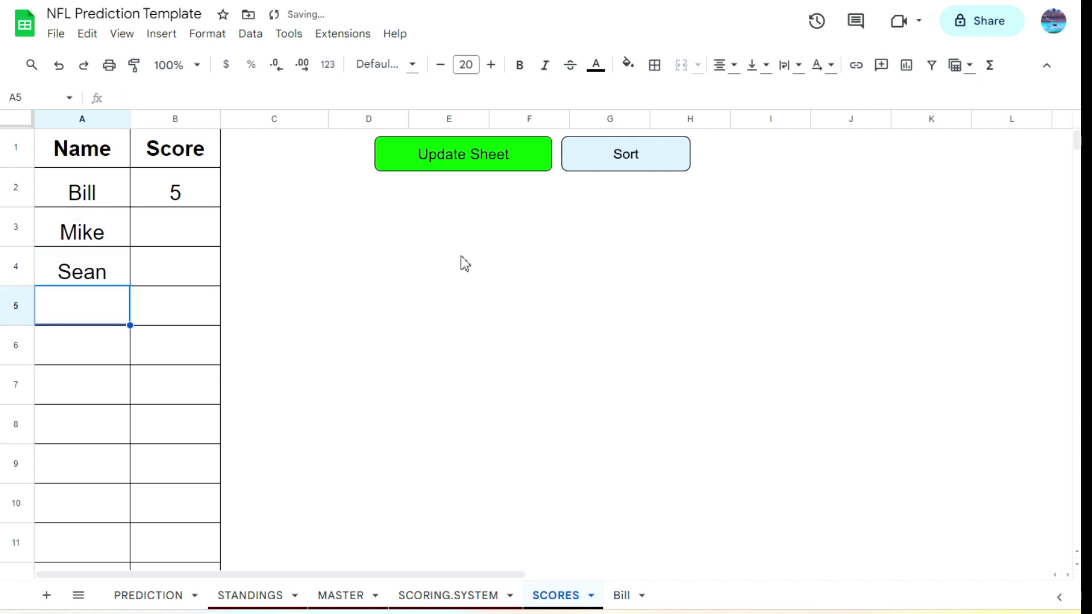
click(503, 167)
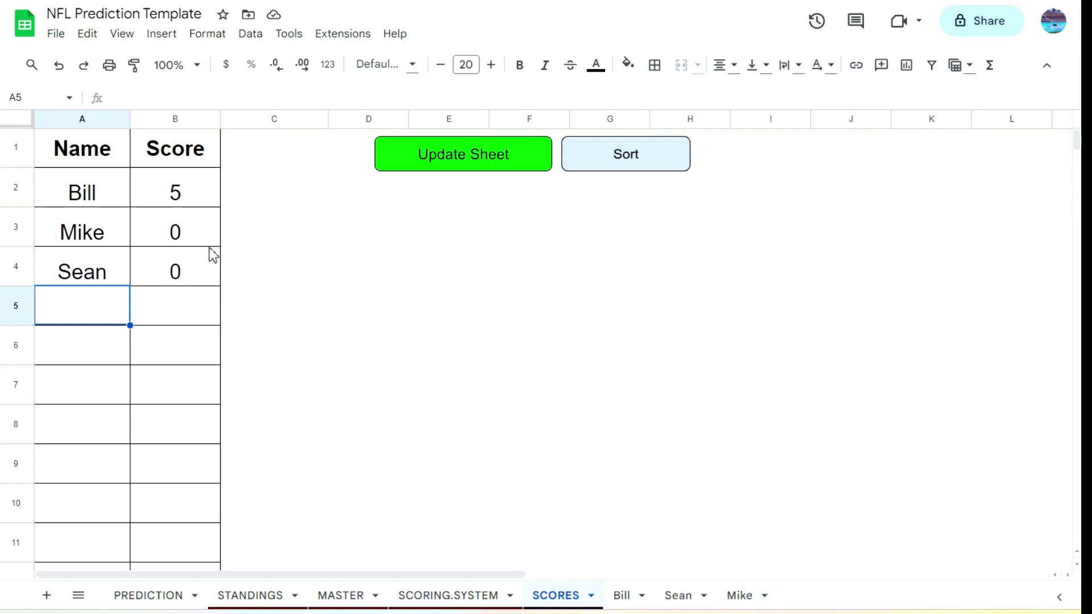
Examine a new participant's prediction sheet, the MASTER results, and the Score formula in B4 of the SCORES sheet.
click(674, 593)
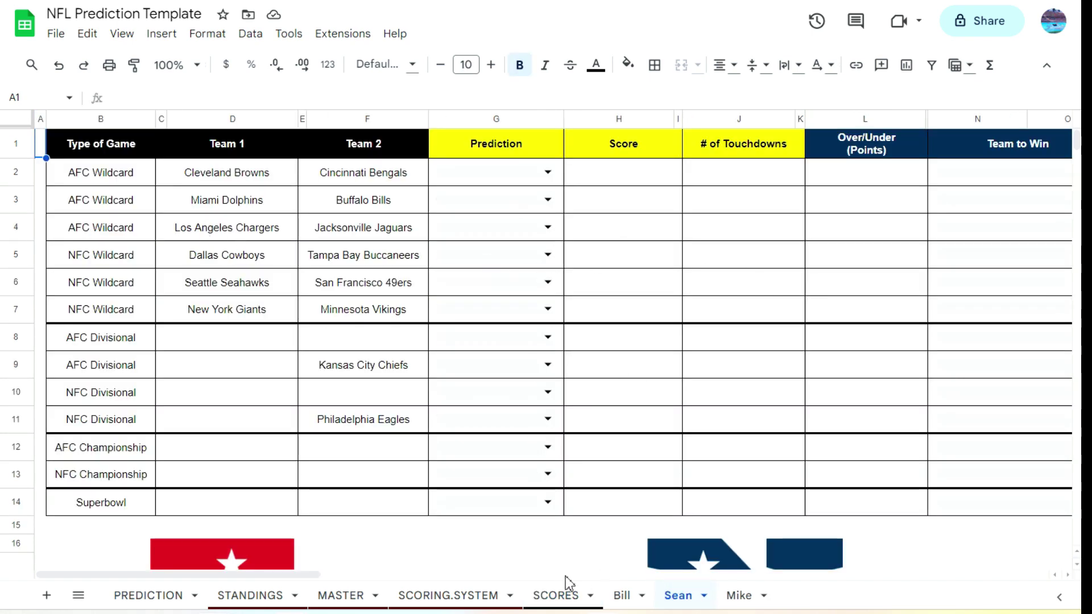
click(551, 595)
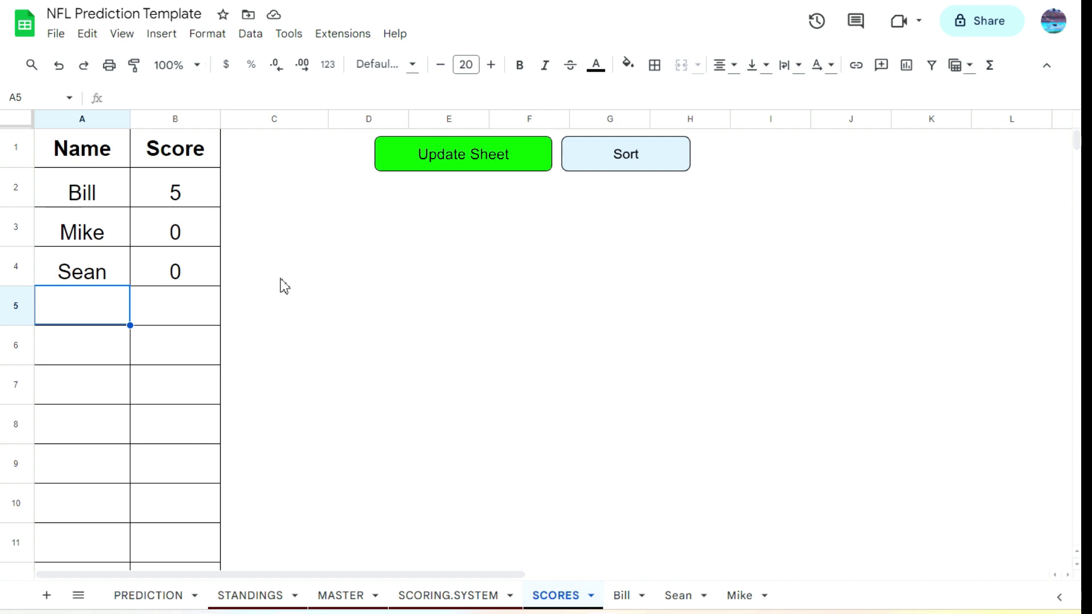
click(351, 596)
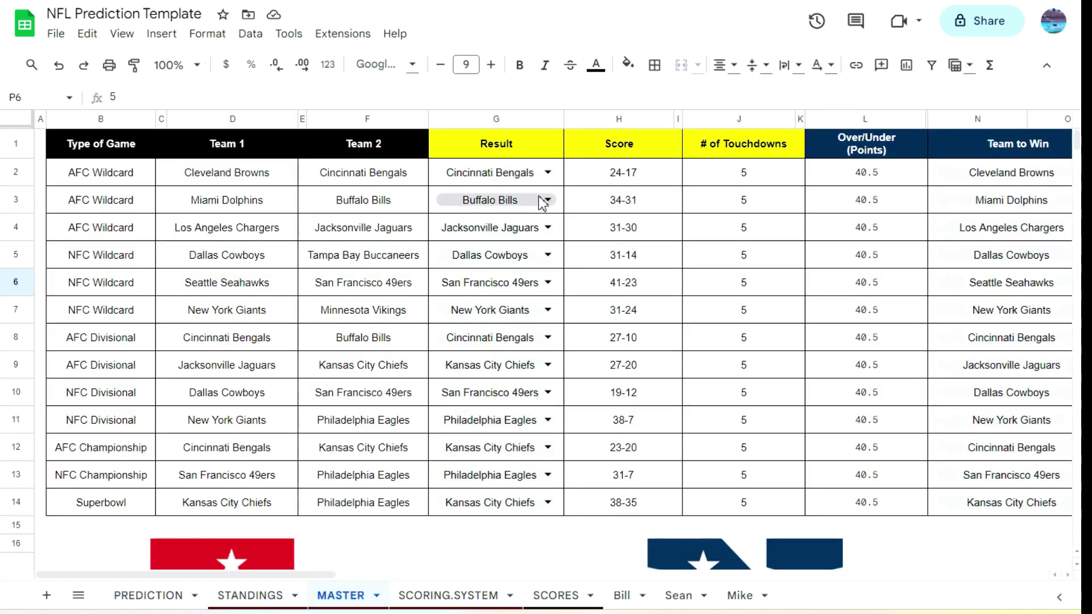
click(554, 595)
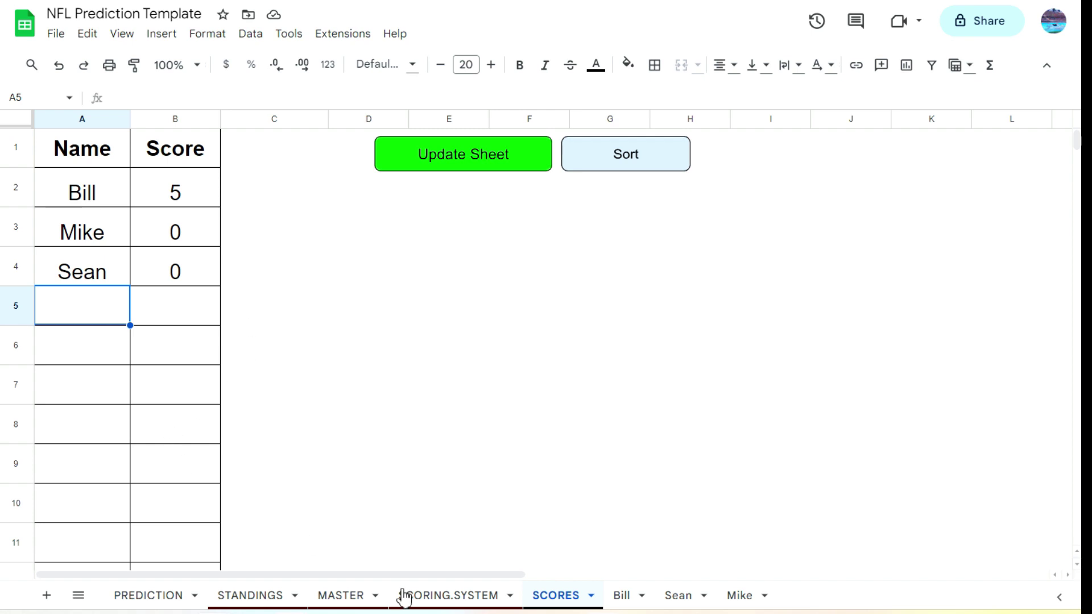
click(327, 595)
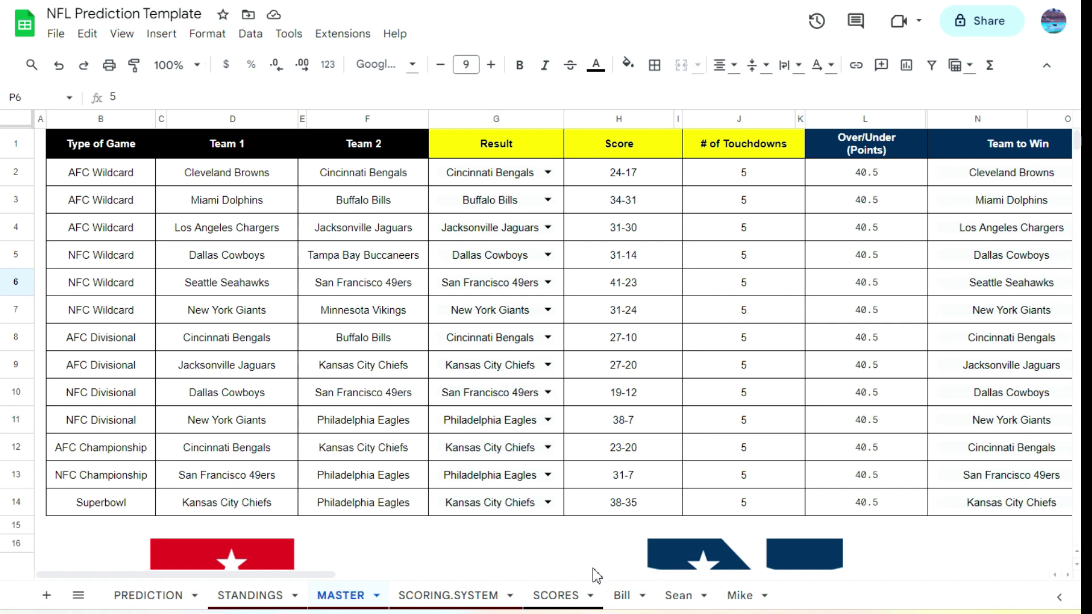
click(556, 594)
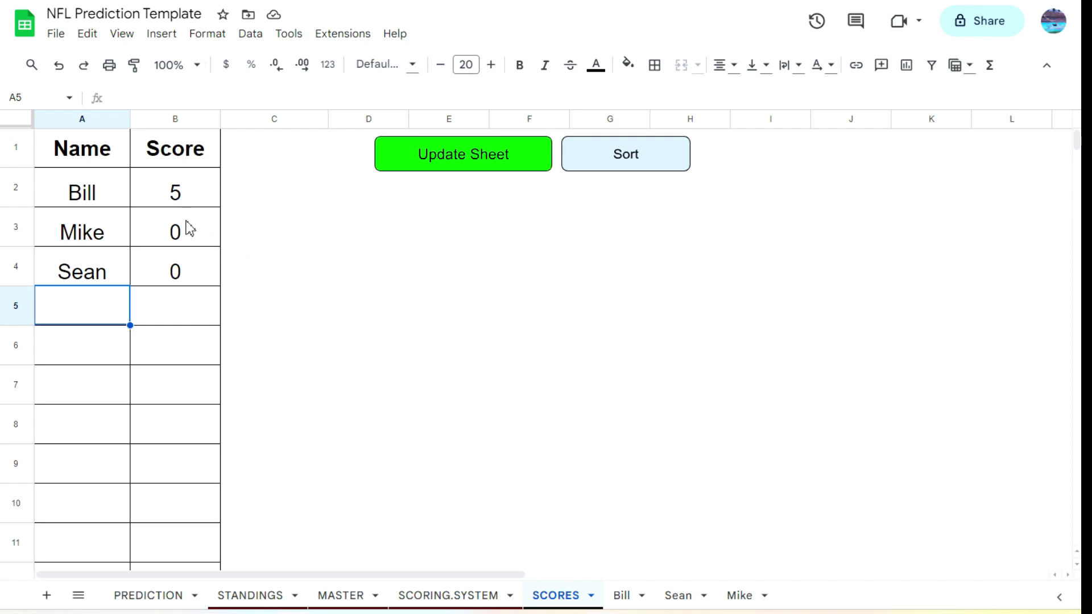
click(204, 279)
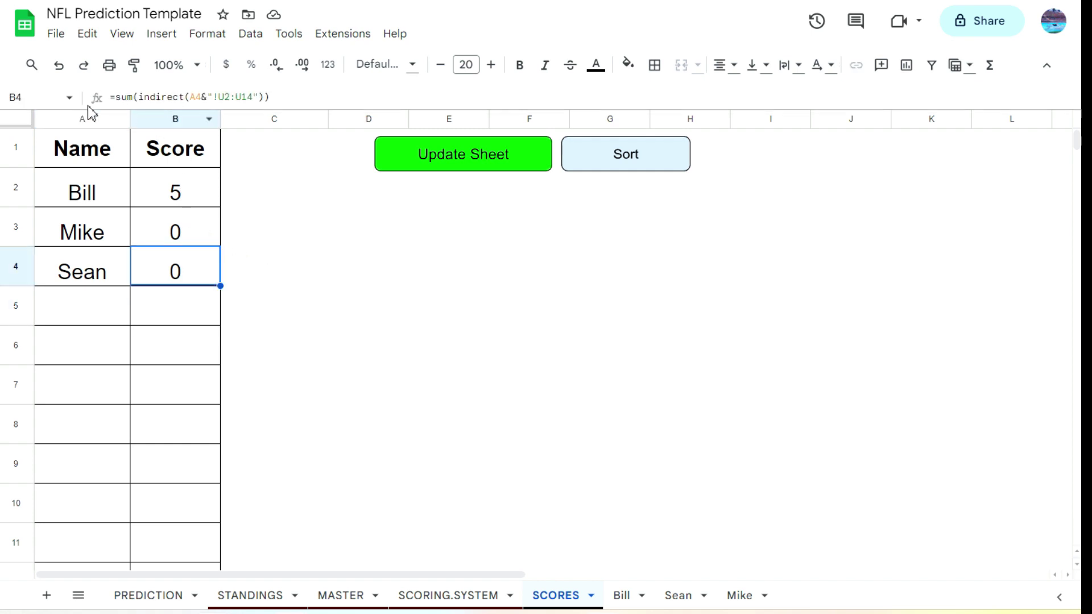
click(99, 153)
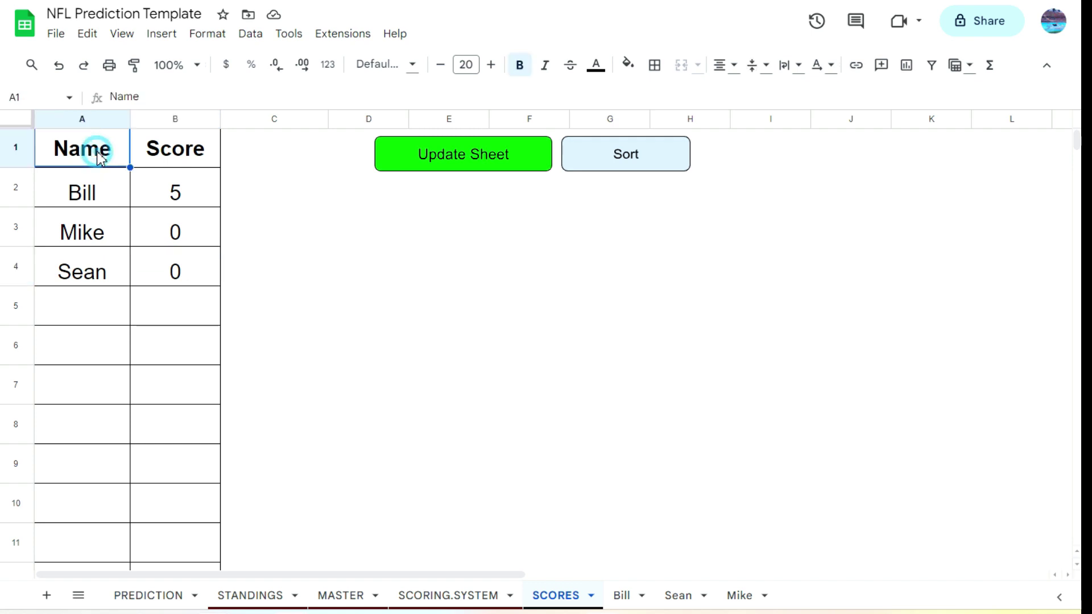